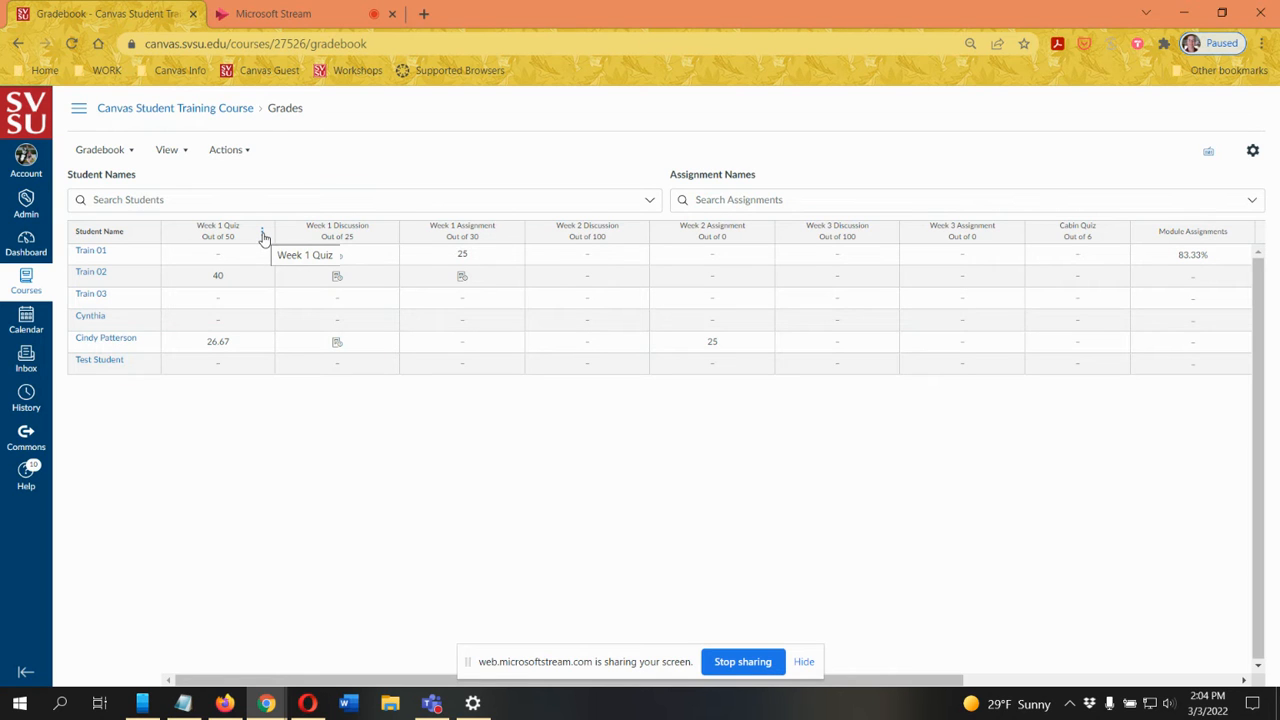
- Open the Week 1 Quiz in SpeedGrader and display the submission of student Train 02
{"action": "left_click", "coordinate": [262, 233]}
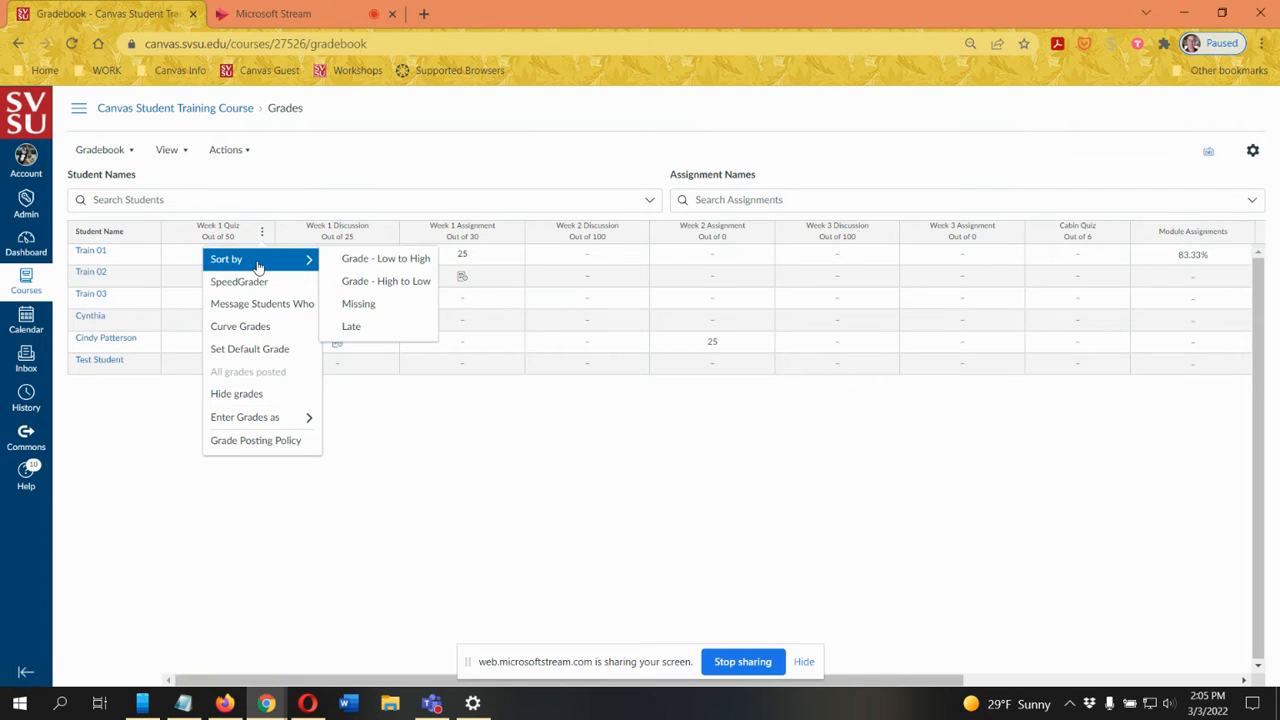
{"action": "left_click", "coordinate": [239, 283]}
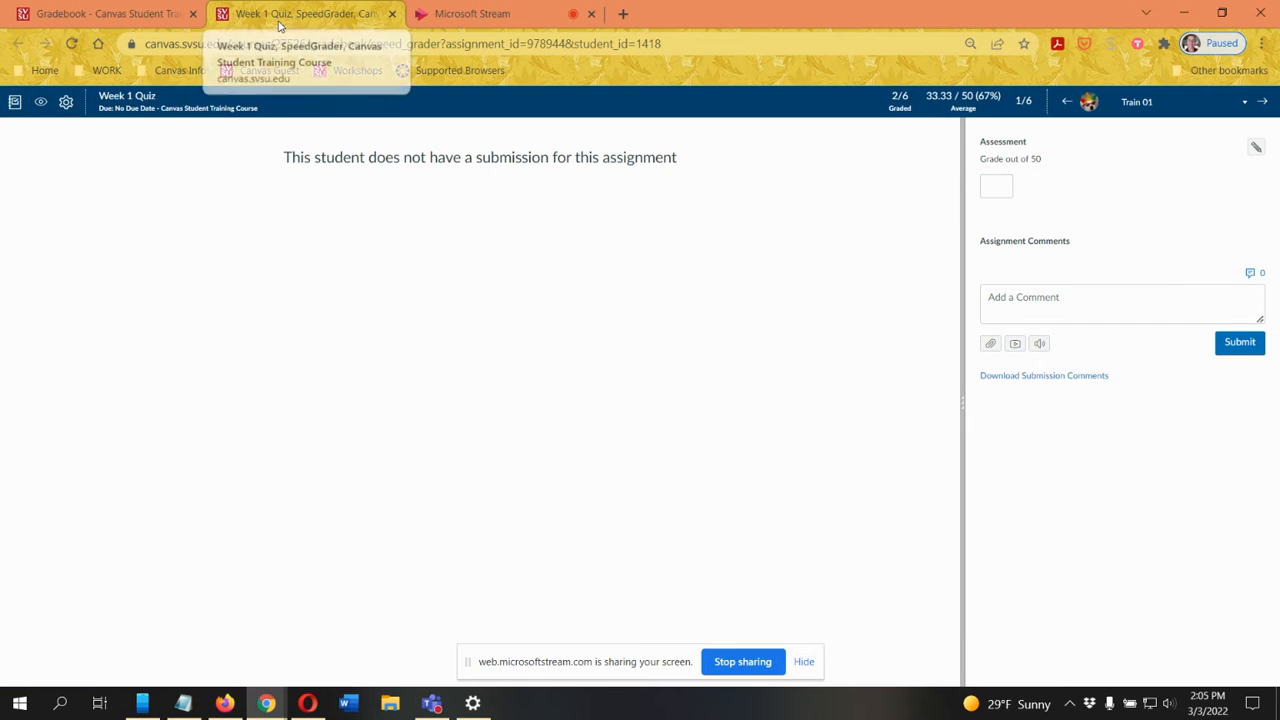
{"action": "left_click", "coordinate": [1246, 103]}
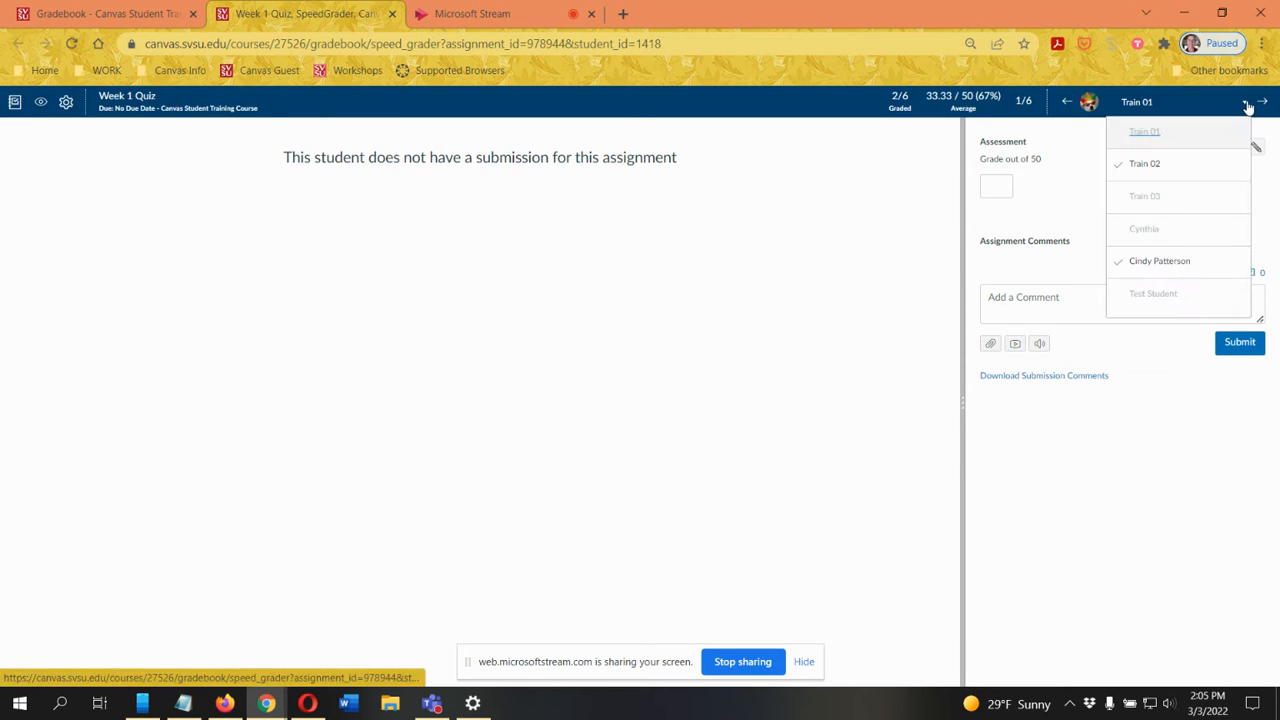
{"action": "left_click", "coordinate": [1148, 165]}
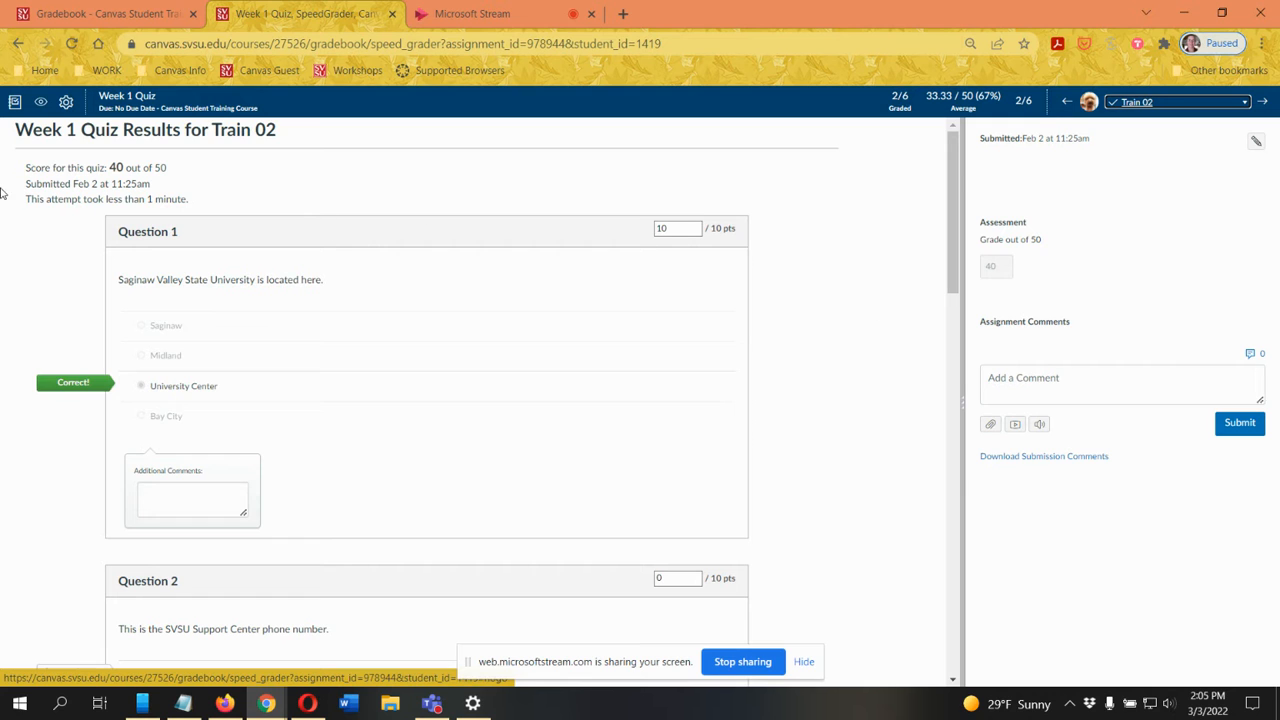
- Review Train 02's quiz answers, the grade and the assignment comment area, and close SpeedGrader to return to the gradebook
{"action": "scroll", "coordinate": [443, 363], "scroll_direction": "down", "scroll_amount": 2}
{"action": "scroll", "coordinate": [445, 363], "scroll_direction": "down", "scroll_amount": 4}
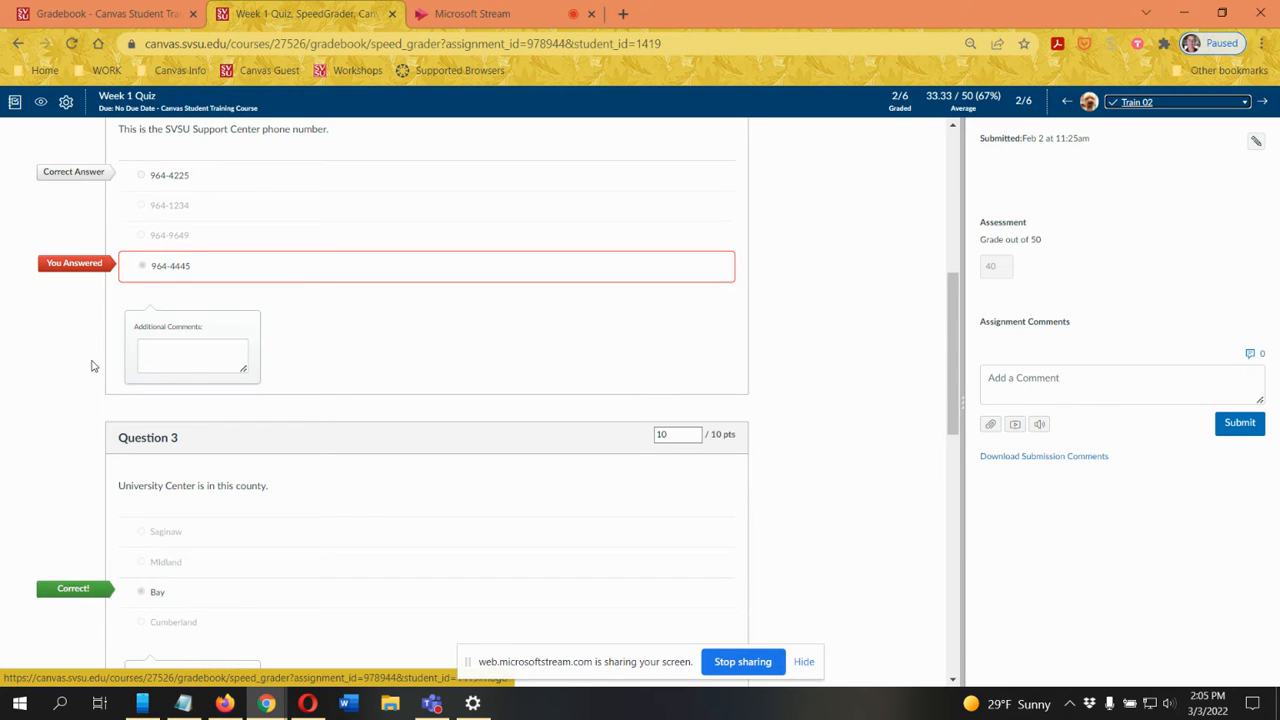
{"action": "scroll", "coordinate": [91, 366], "scroll_direction": "up", "scroll_amount": 1}
{"action": "scroll", "coordinate": [395, 378], "scroll_direction": "up", "scroll_amount": 5}
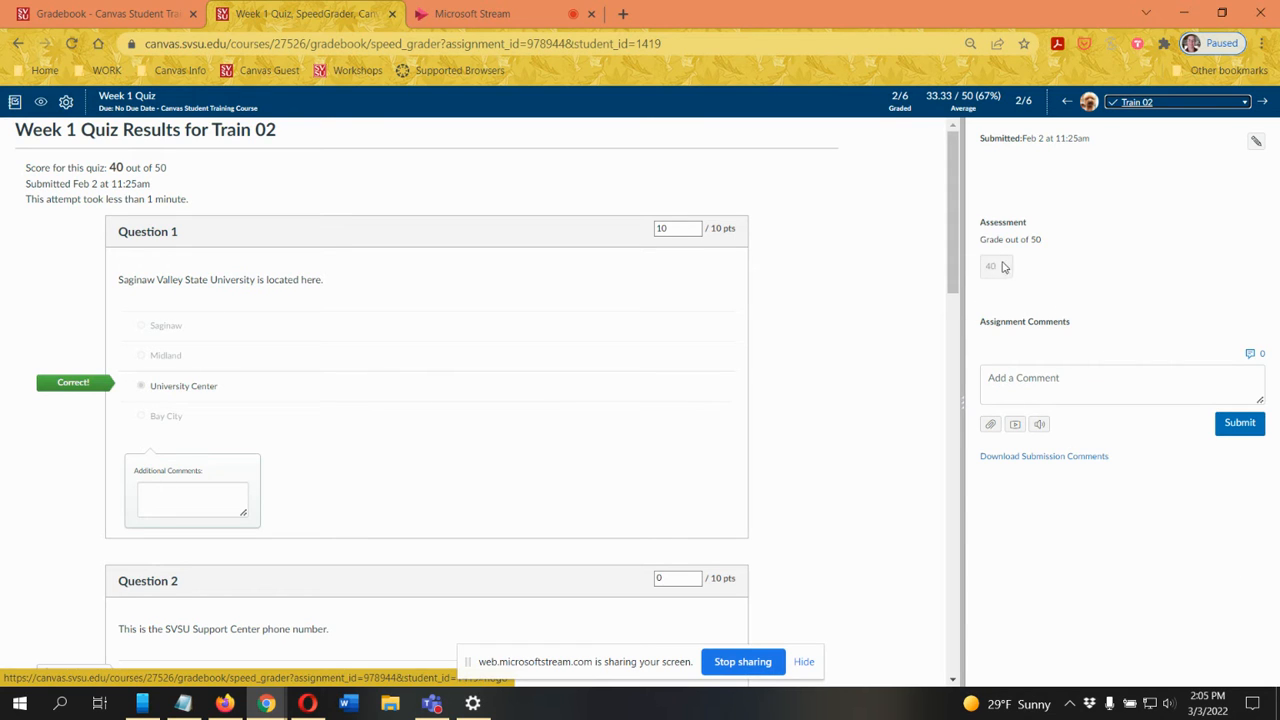
{"action": "left_click", "coordinate": [1008, 380]}
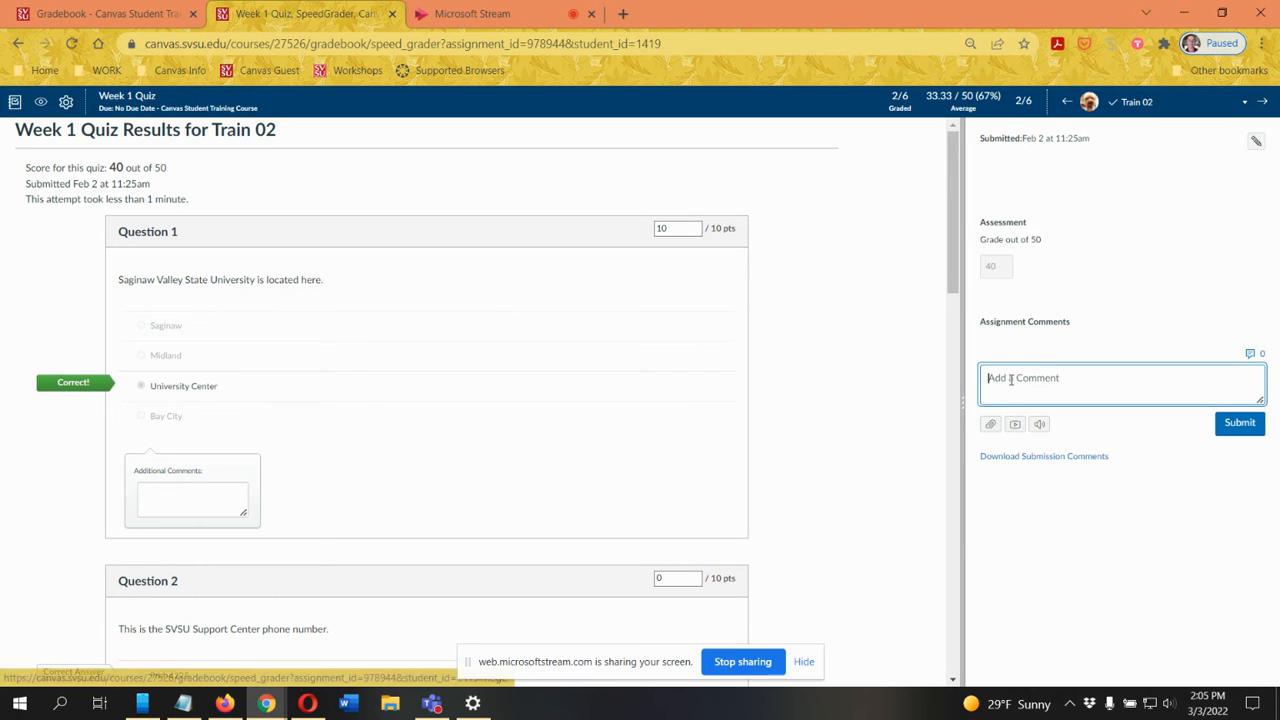
{"action": "left_click", "coordinate": [906, 514]}
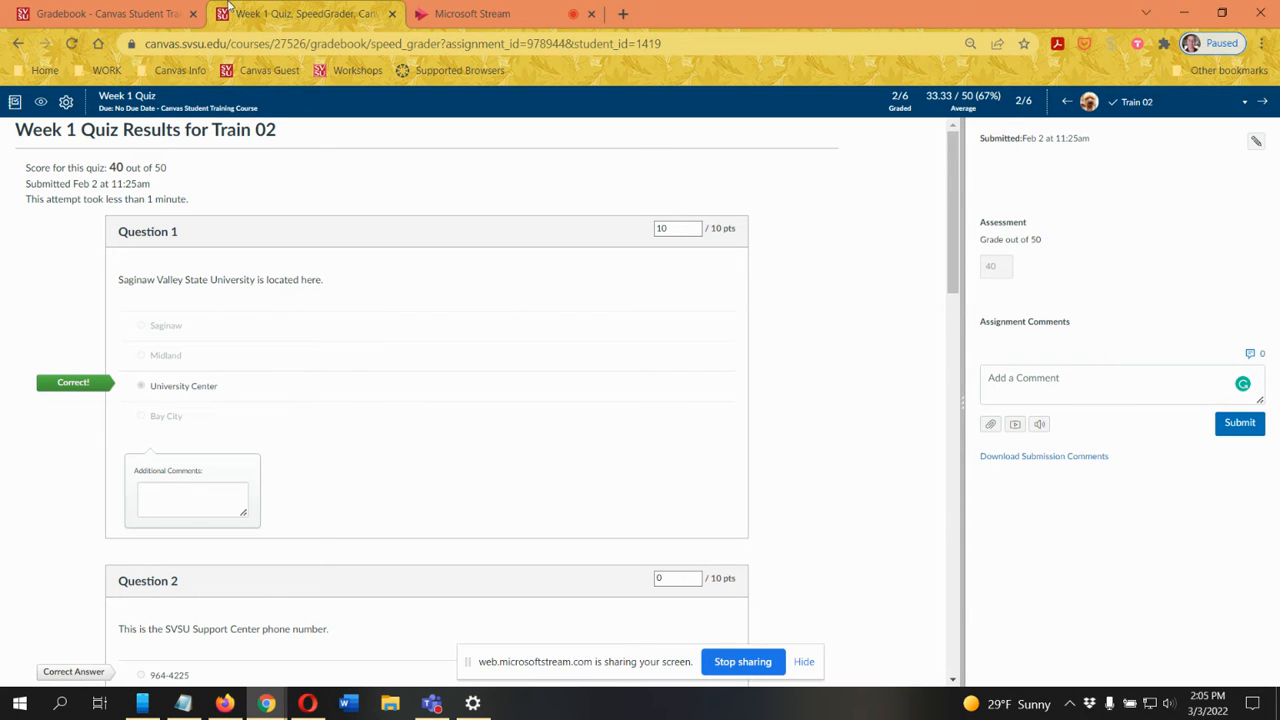
{"action": "left_click", "coordinate": [391, 13]}
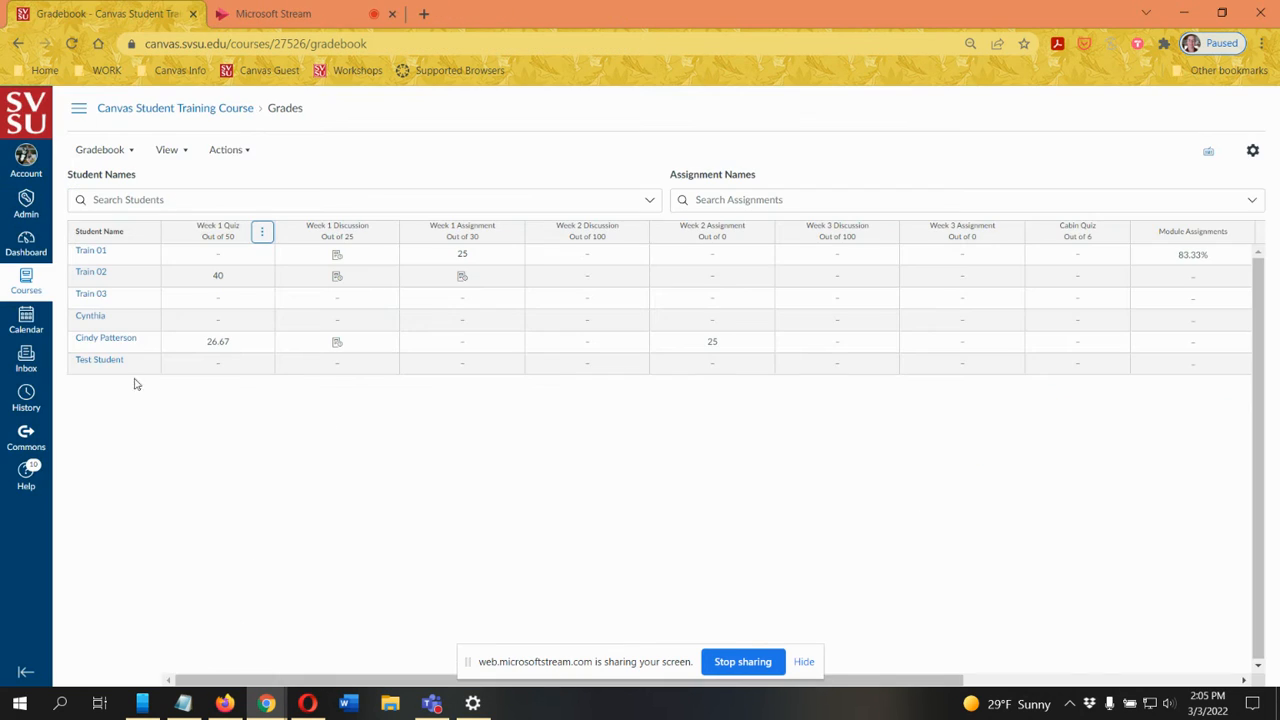
- View Train 01's Week 1 Discussion posts in SpeedGrader and return to the gradebook
{"action": "left_click", "coordinate": [388, 235]}
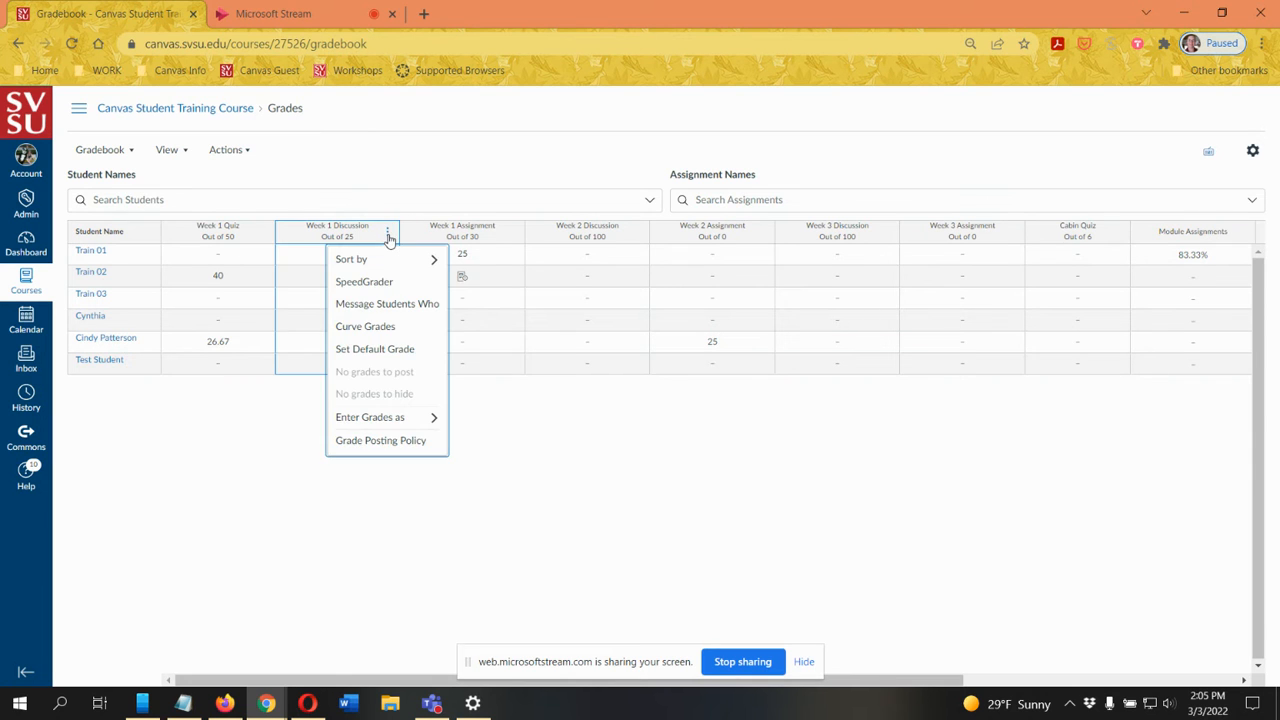
{"action": "left_click", "coordinate": [363, 283]}
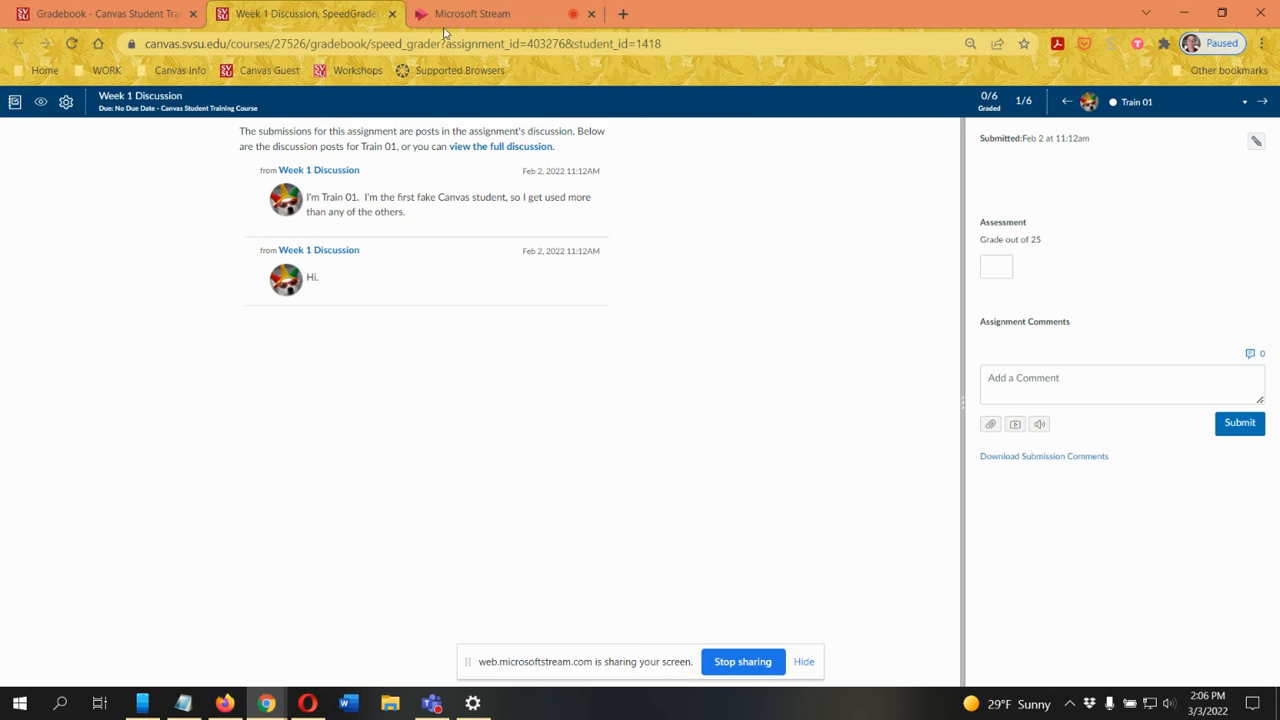
{"action": "left_click", "coordinate": [392, 14]}
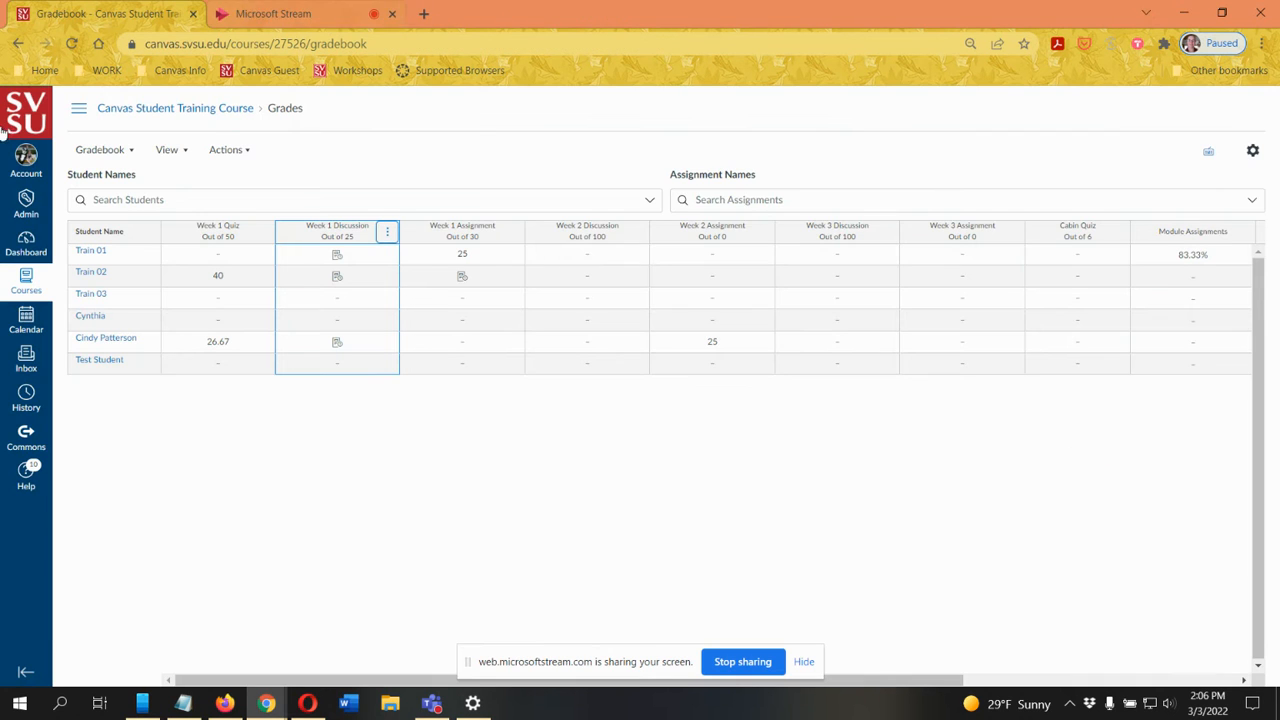
- Open the Week 1 Assignment in SpeedGrader and look through Train 02's submitted document
{"action": "left_click", "coordinate": [512, 233]}
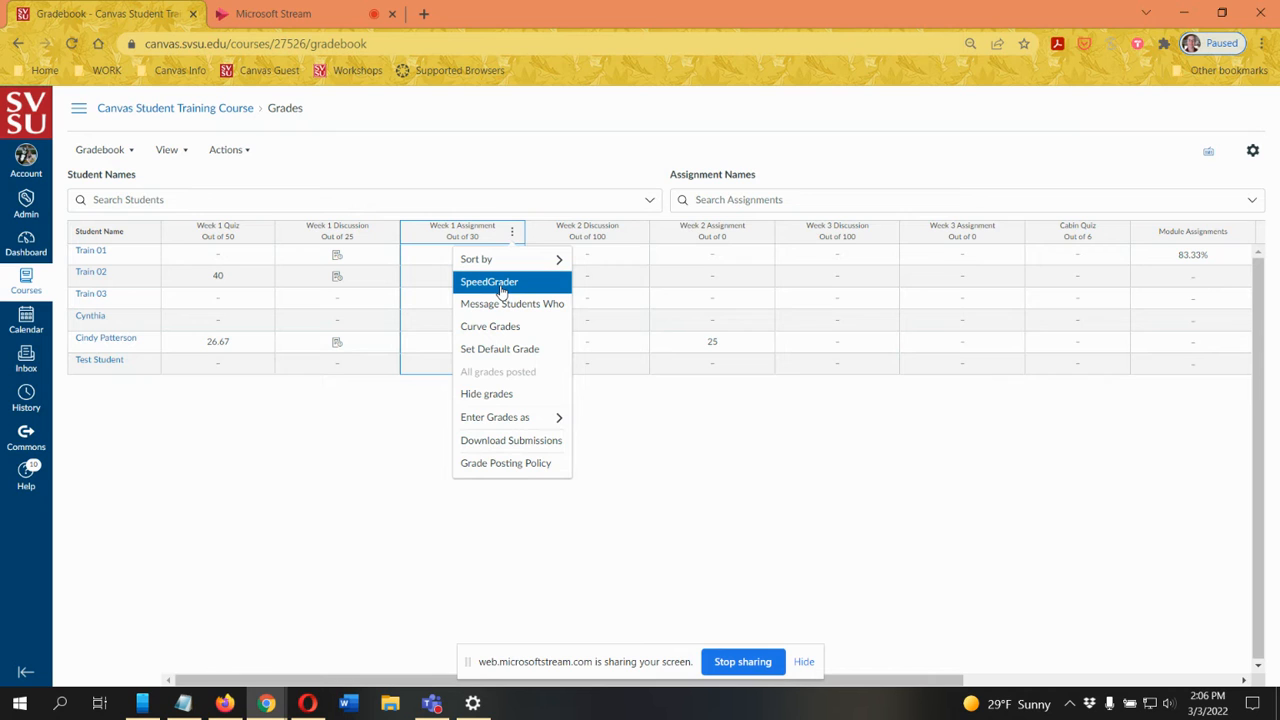
{"action": "left_click", "coordinate": [503, 288]}
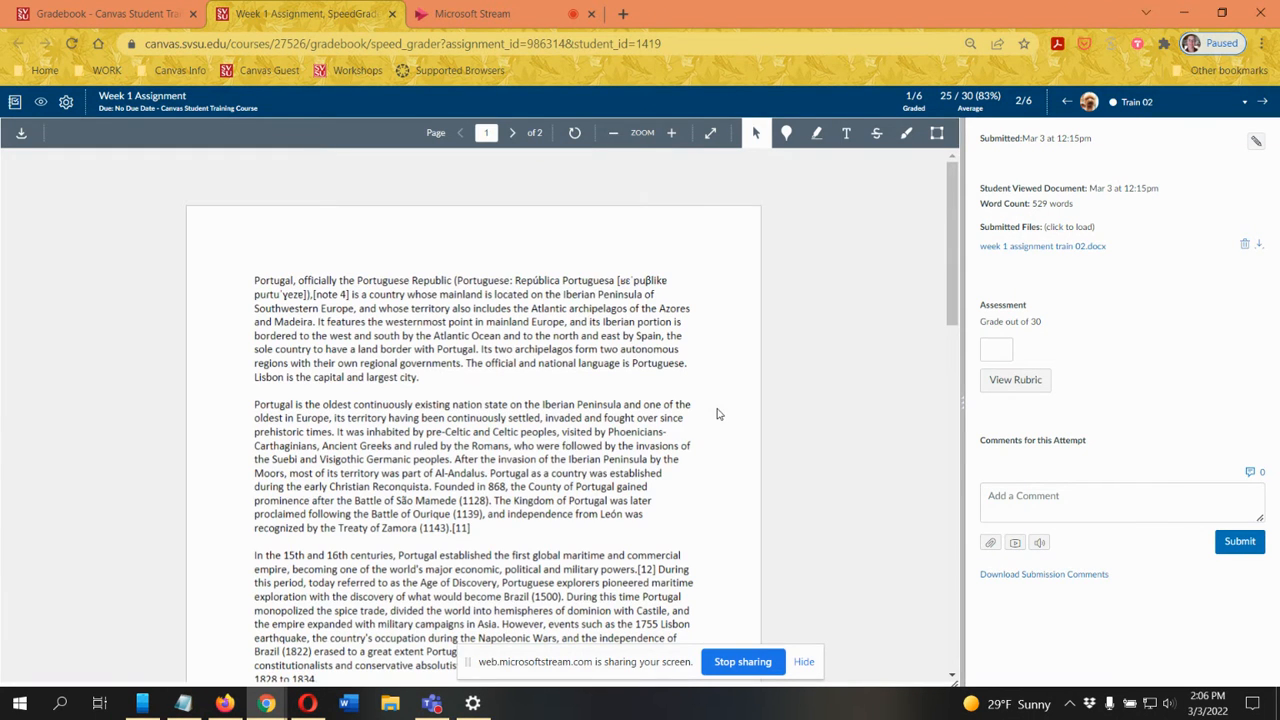
{"action": "scroll", "coordinate": [337, 345], "scroll_direction": "down", "scroll_amount": 10}
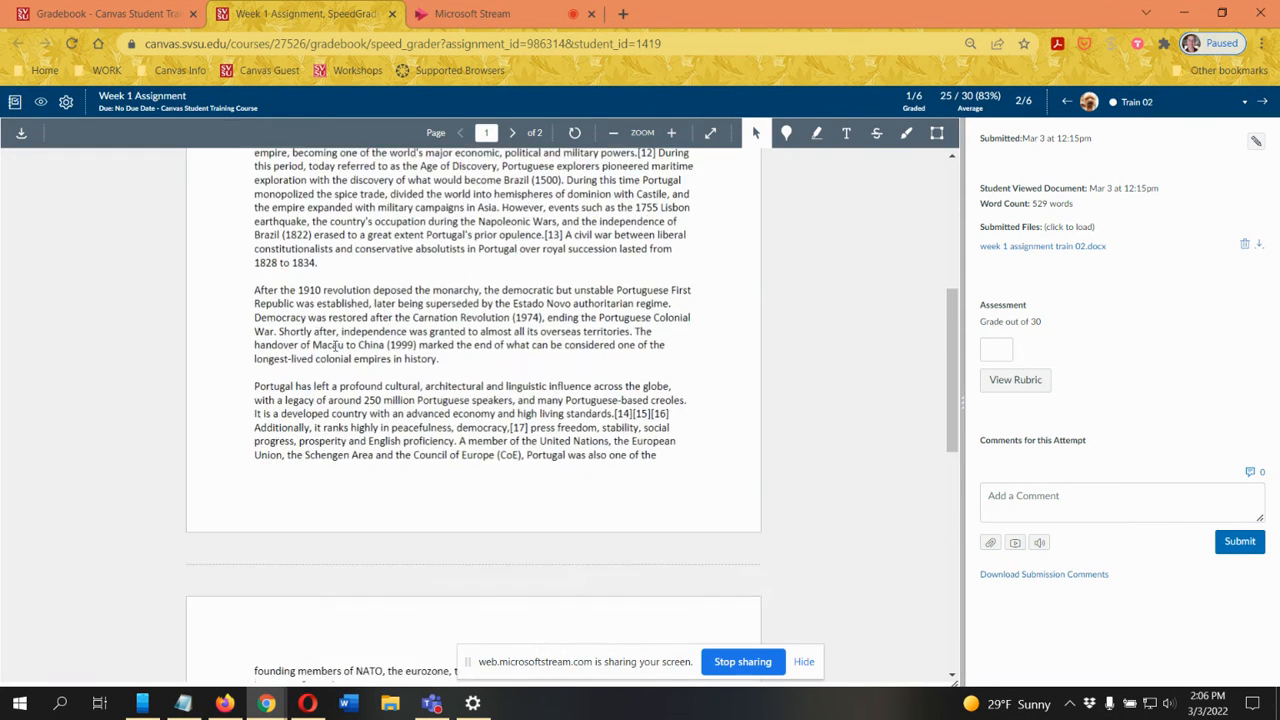
{"action": "scroll", "coordinate": [334, 350], "scroll_direction": "up", "scroll_amount": 12}
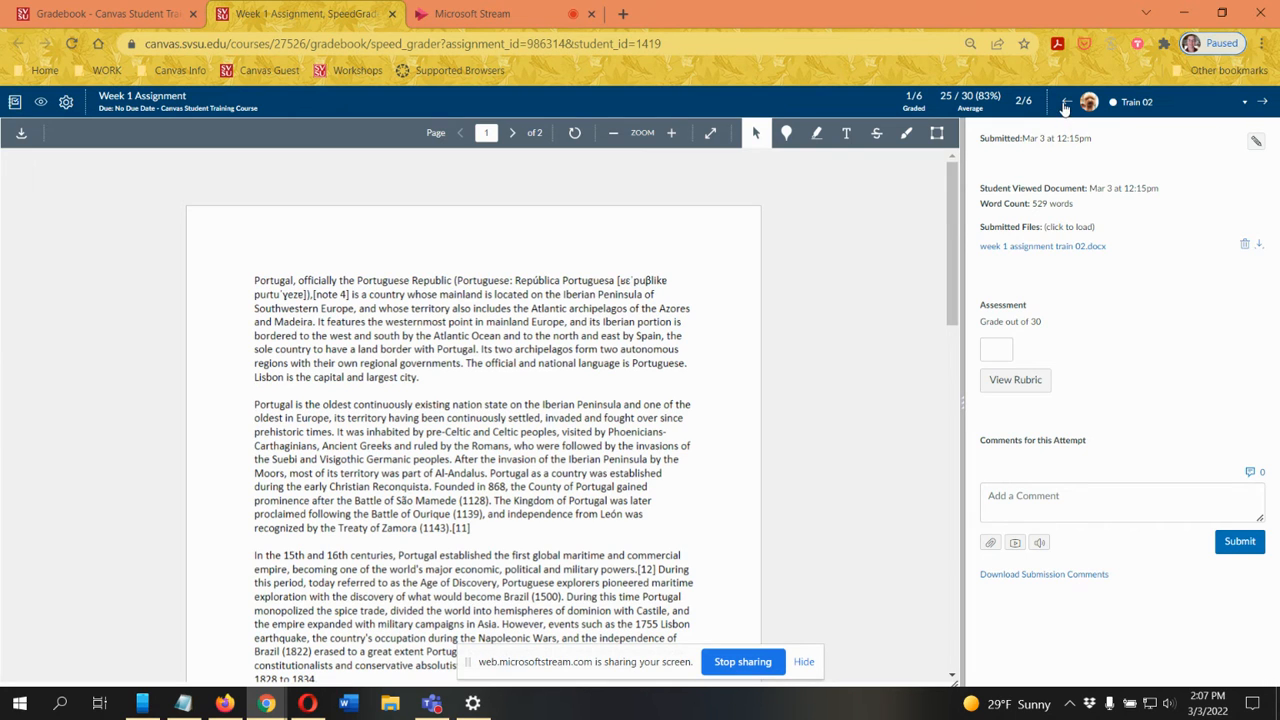
- Switch from Train 02 to Train 01's graded Week 1 Assignment submission using the student list
{"action": "left_click", "coordinate": [1245, 106]}
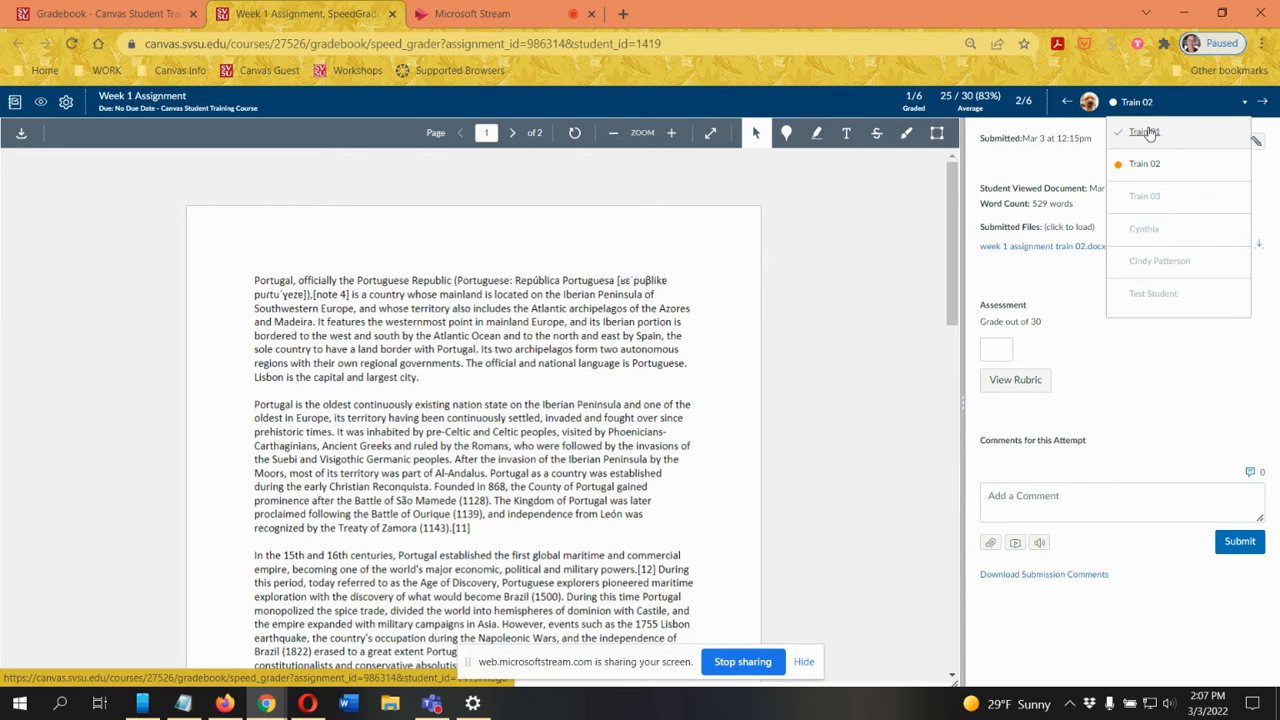
{"action": "left_click", "coordinate": [1245, 108]}
{"action": "left_click", "coordinate": [1245, 108]}
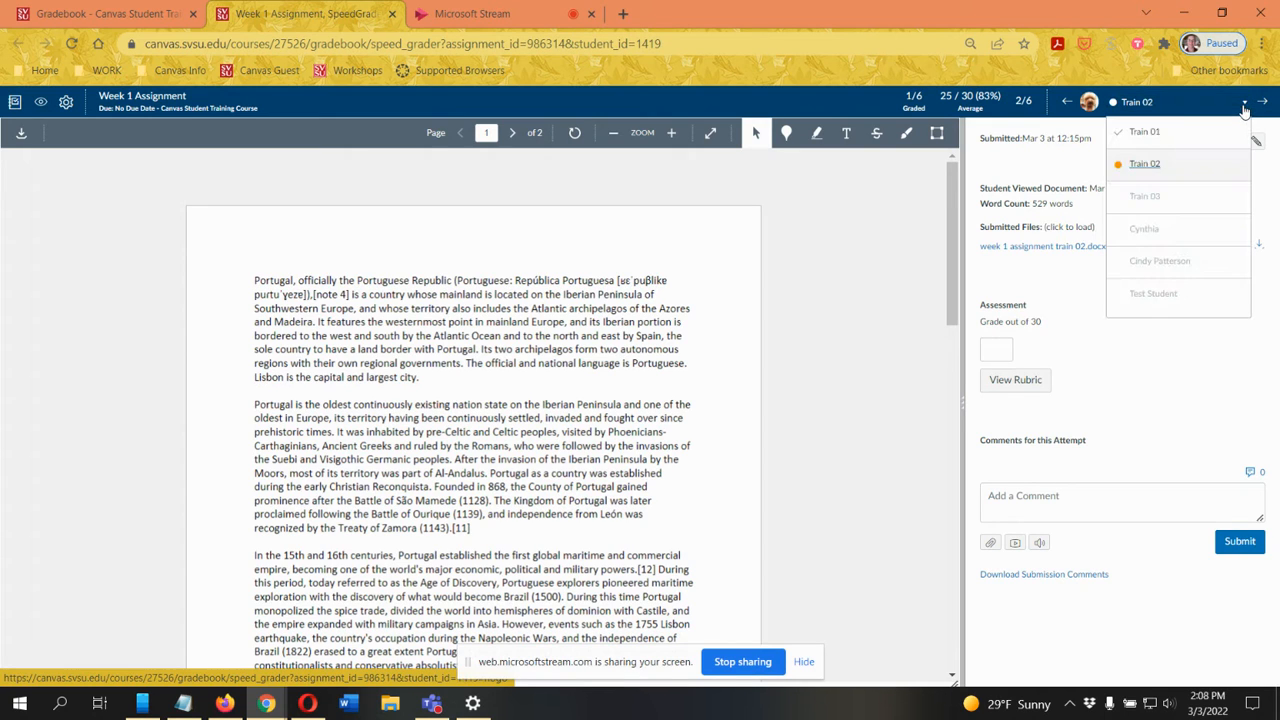
{"action": "left_click", "coordinate": [1148, 137]}
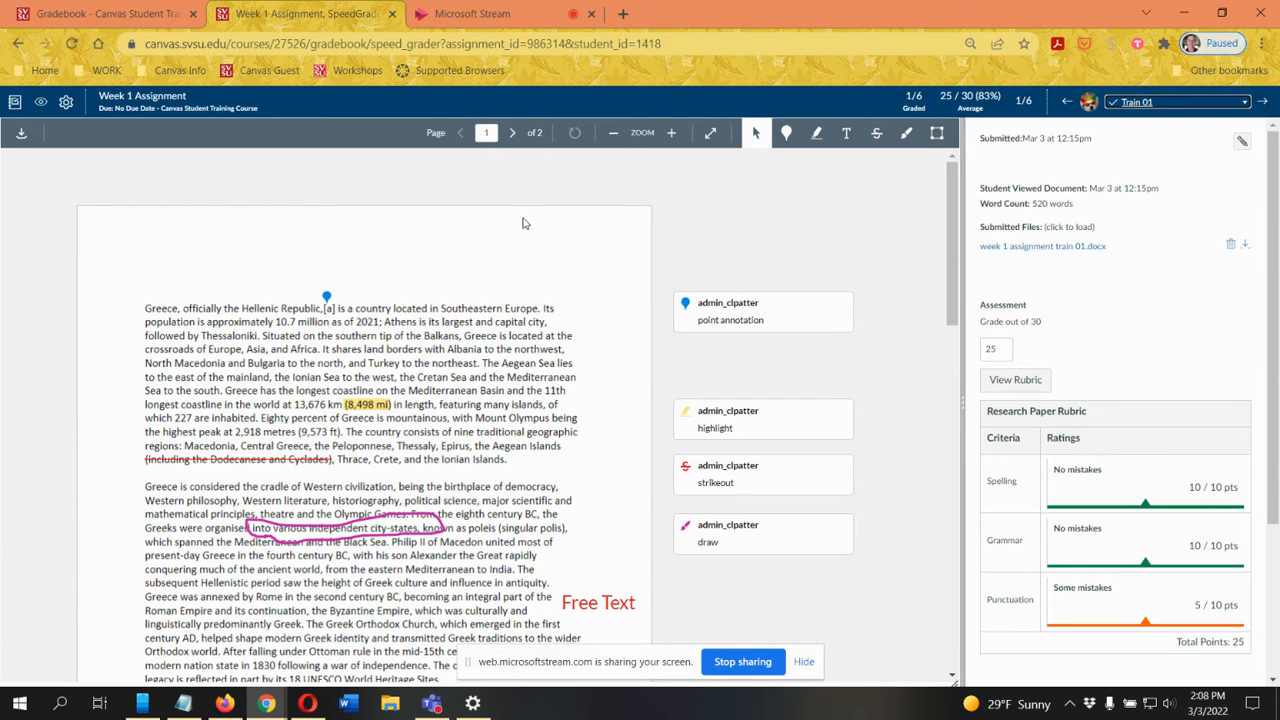
- Examine the point, highlight, strikeout and draw annotations on Train 01's submitted document
{"action": "scroll", "coordinate": [522, 223], "scroll_direction": "down", "scroll_amount": 3}
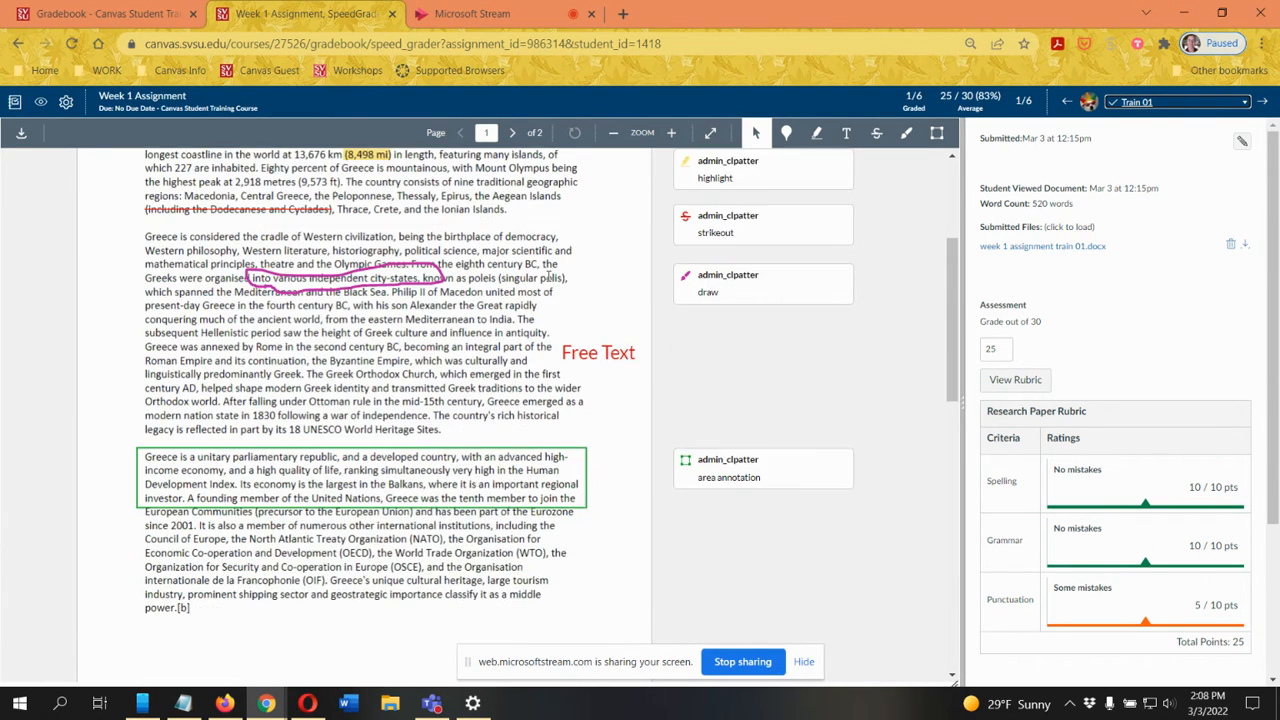
{"action": "scroll", "coordinate": [549, 277], "scroll_direction": "down", "scroll_amount": 3}
{"action": "scroll", "coordinate": [549, 277], "scroll_direction": "down", "scroll_amount": 5}
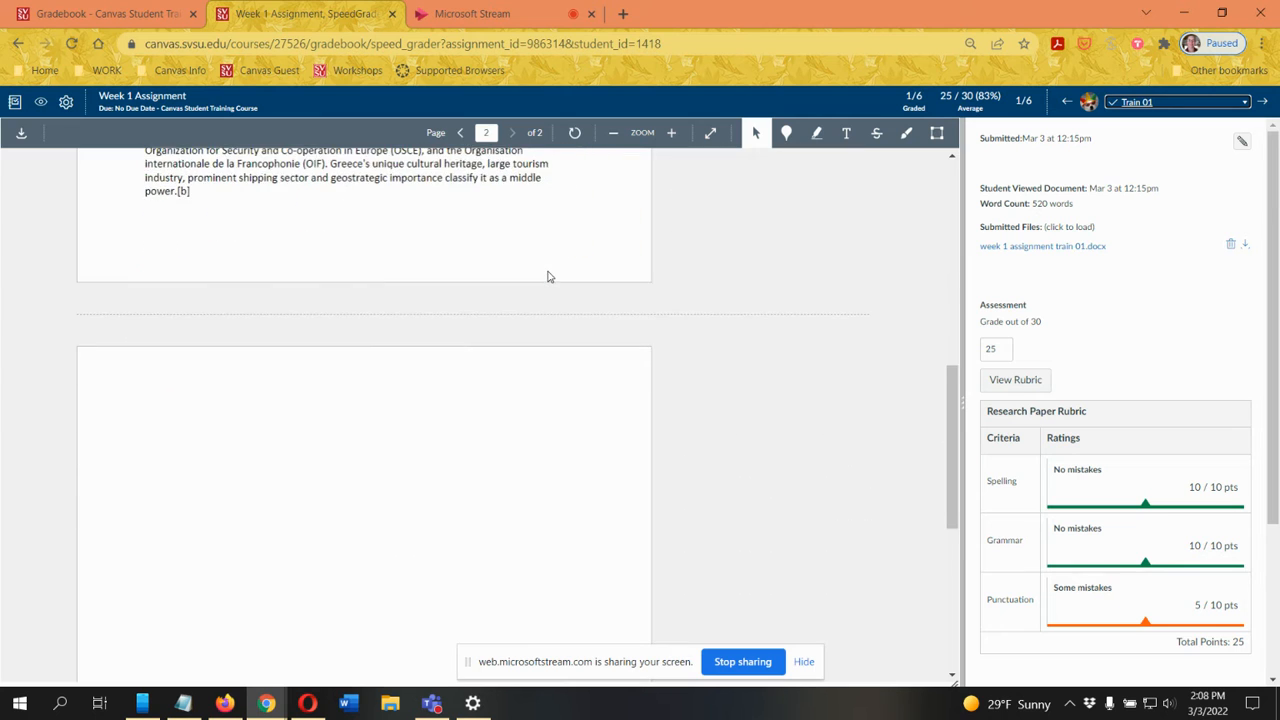
{"action": "scroll", "coordinate": [549, 277], "scroll_direction": "up", "scroll_amount": 12}
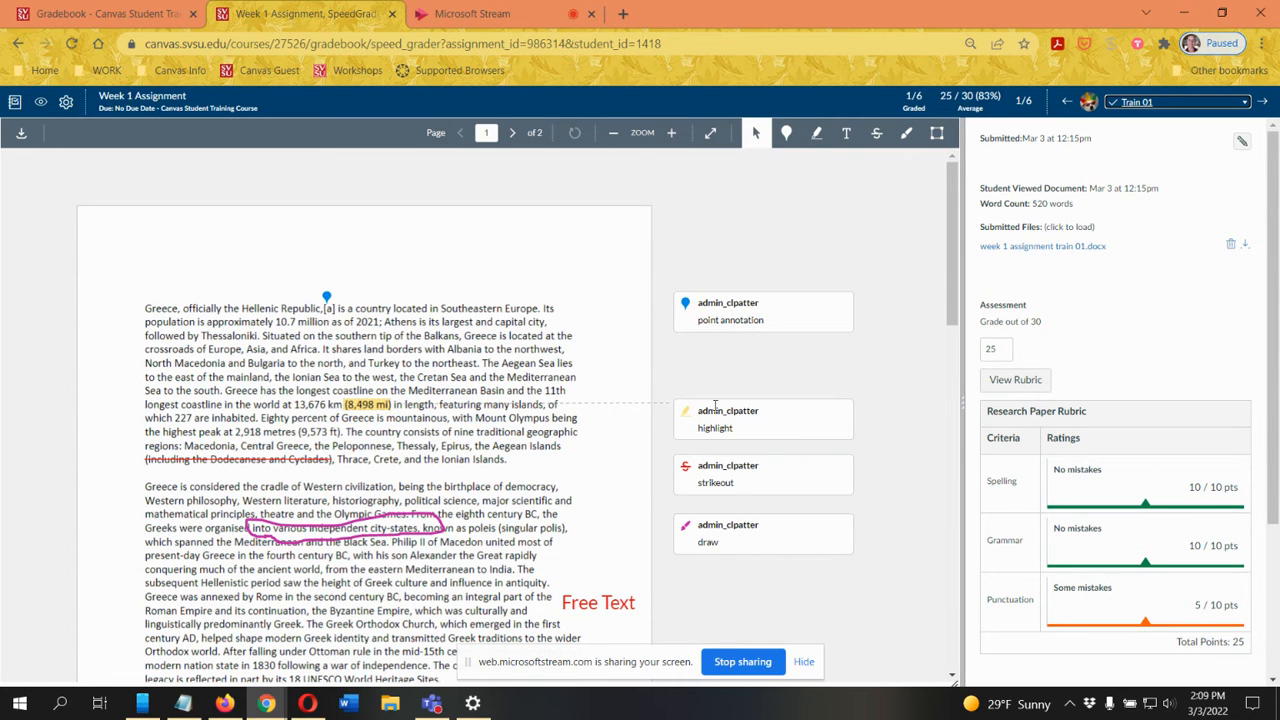
{"action": "scroll", "coordinate": [857, 374], "scroll_direction": "down", "scroll_amount": 1}
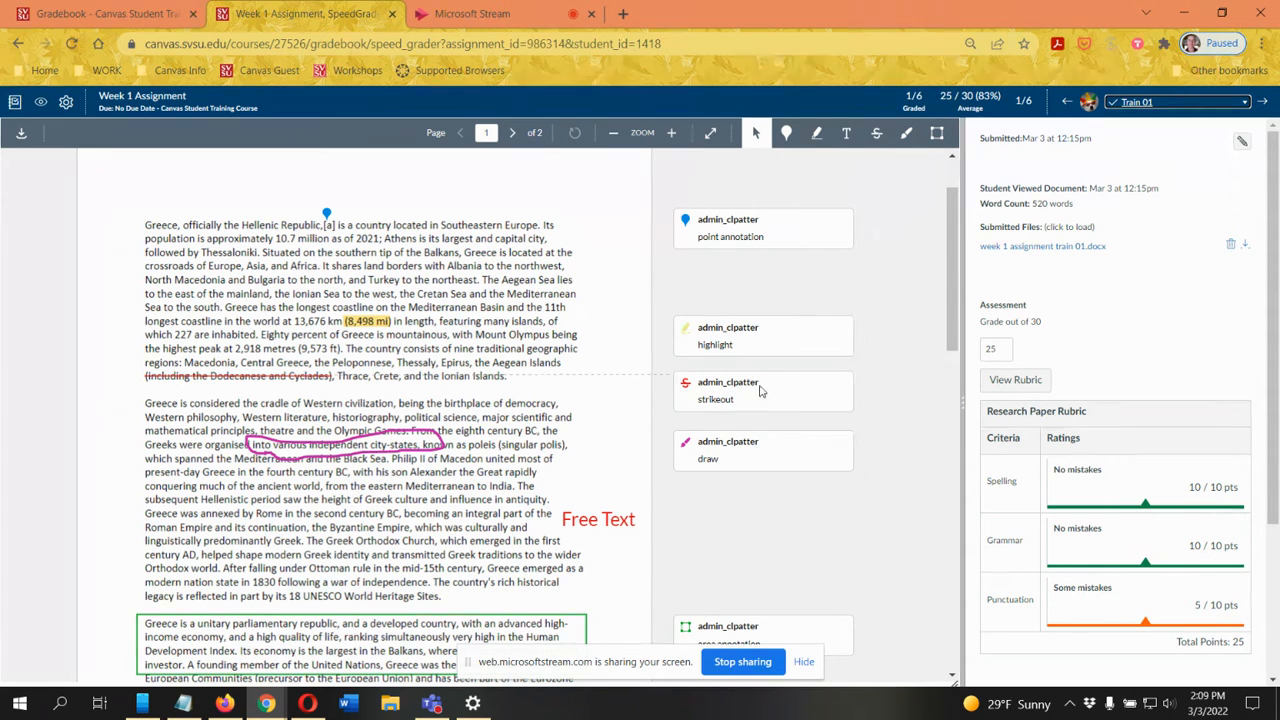
{"action": "scroll", "coordinate": [762, 390], "scroll_direction": "down", "scroll_amount": 1}
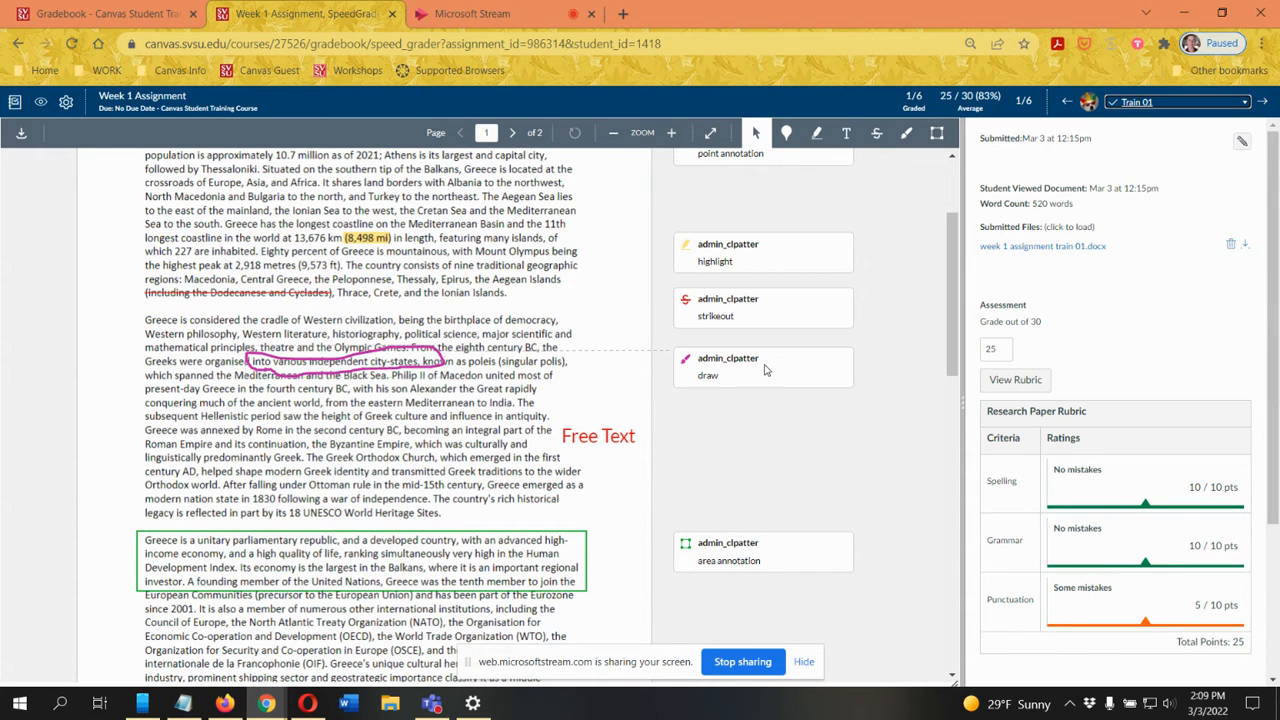
- Move the red Free Text annotation slightly downward on the first page and deselect it
{"action": "scroll", "coordinate": [772, 373], "scroll_direction": "down", "scroll_amount": 2}
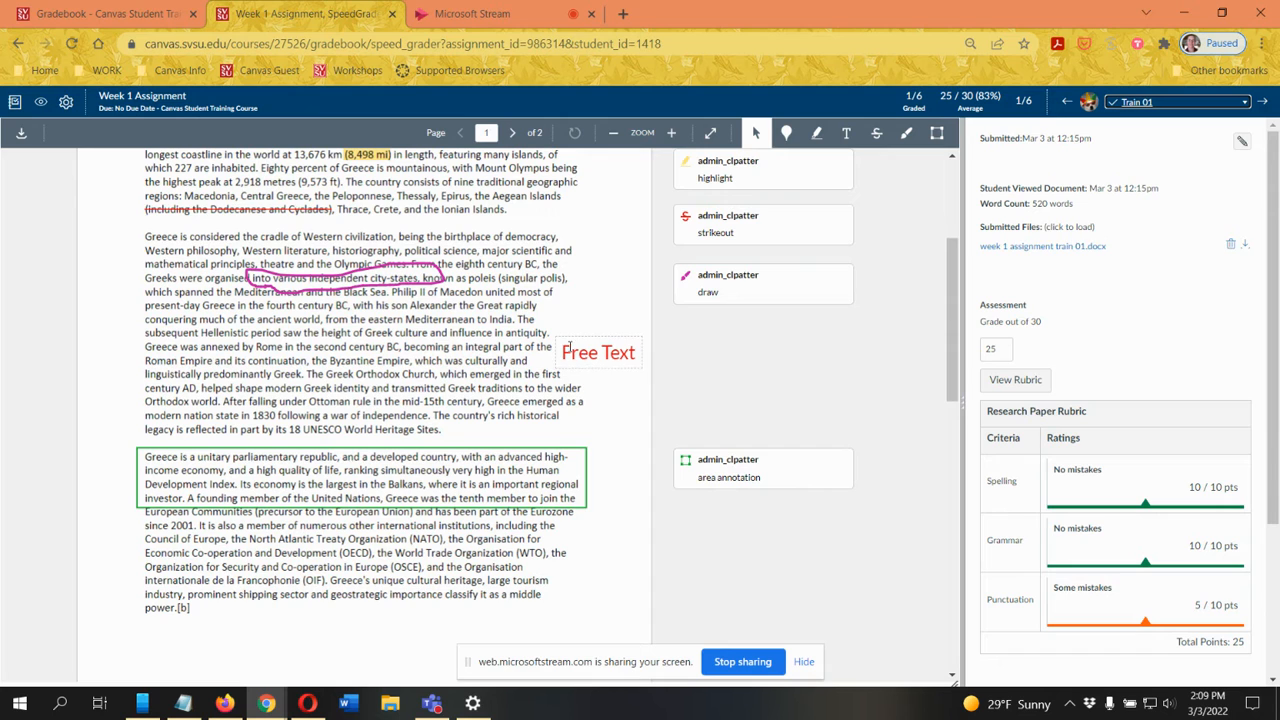
{"action": "mouse_move", "coordinate": [558, 352]}
{"action": "left_mouse_down"}
{"action": "mouse_move", "coordinate": [425, 346]}
{"action": "mouse_move", "coordinate": [430, 362]}
{"action": "mouse_move", "coordinate": [579, 358]}
{"action": "mouse_move", "coordinate": [558, 357]}
{"action": "left_mouse_up"}
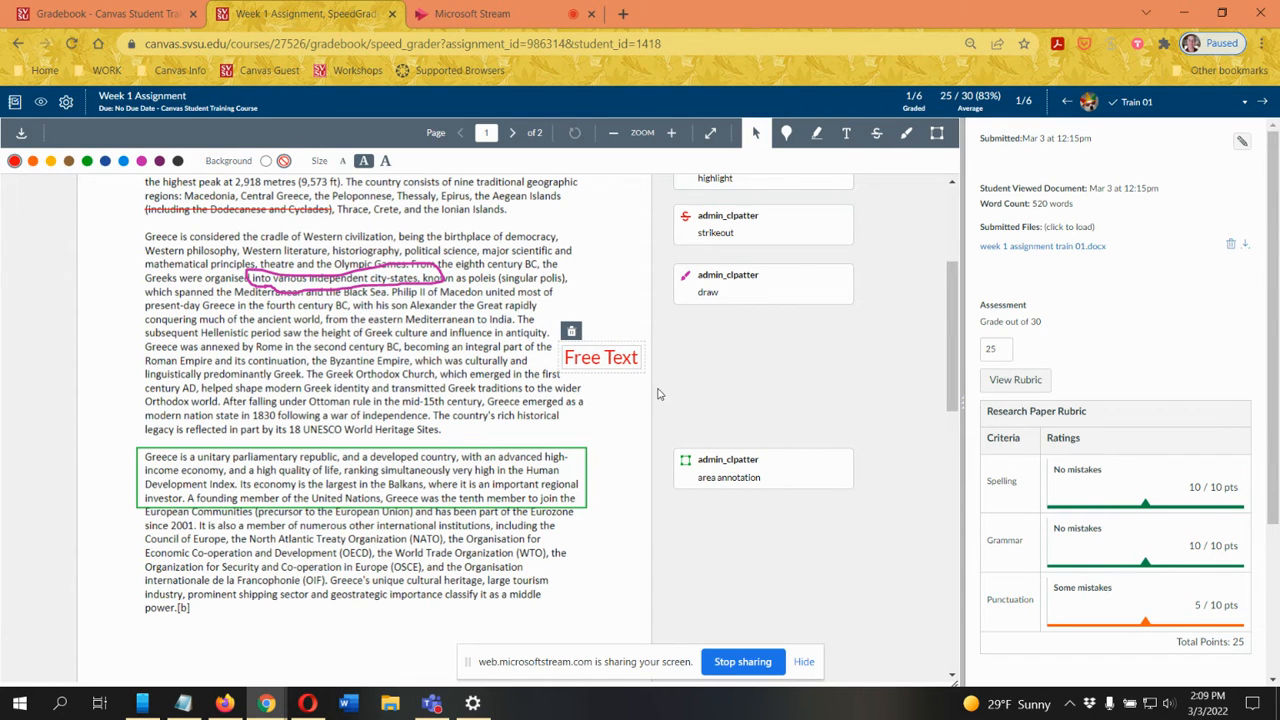
{"action": "left_click", "coordinate": [621, 414]}
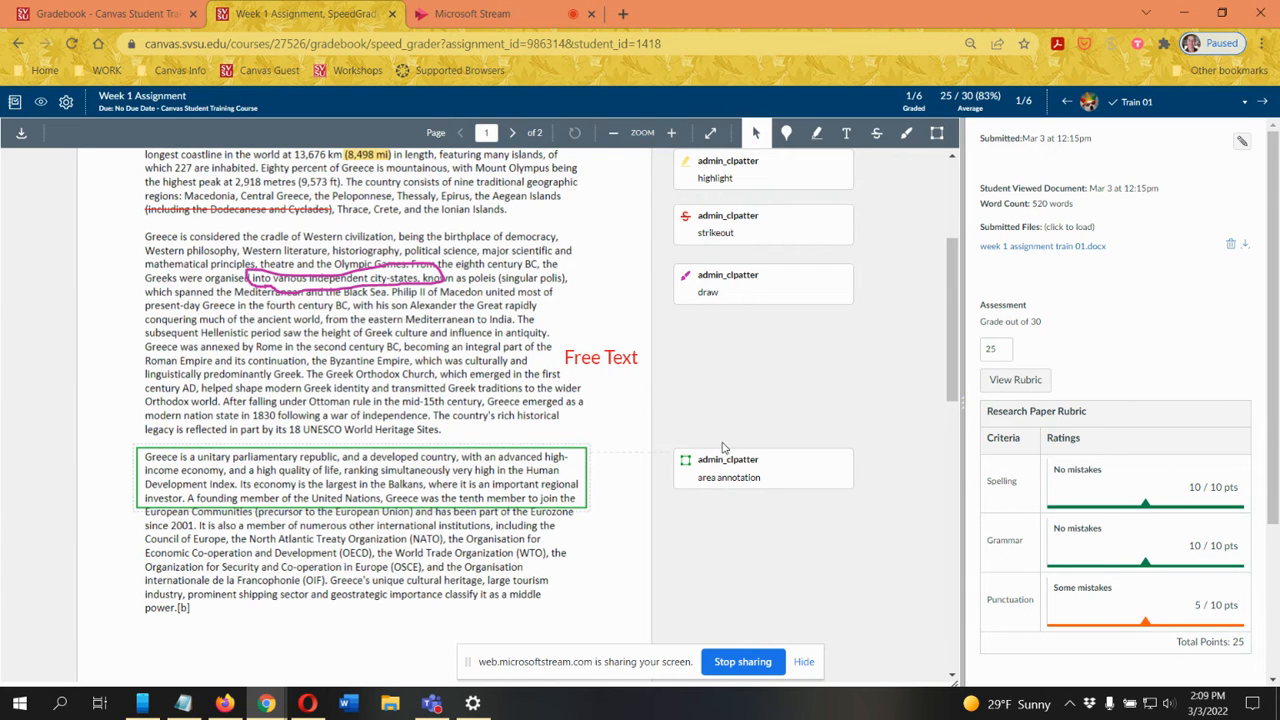
- Examine the area annotation, the Research Paper Rubric ratings and the comments for Train 01's attempt
{"action": "scroll", "coordinate": [860, 399], "scroll_direction": "down", "scroll_amount": 2}
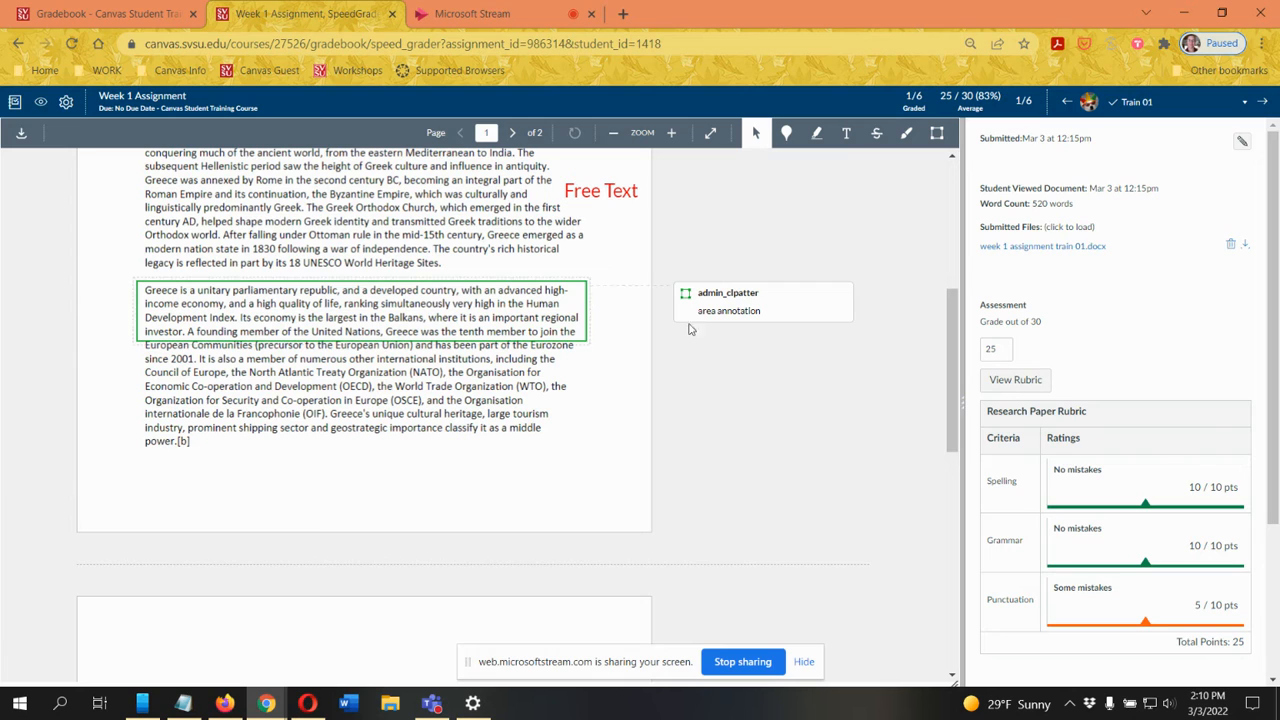
{"action": "left_click", "coordinate": [777, 316]}
{"action": "left_click", "coordinate": [746, 464]}
{"action": "scroll", "coordinate": [1150, 303], "scroll_direction": "down", "scroll_amount": 1}
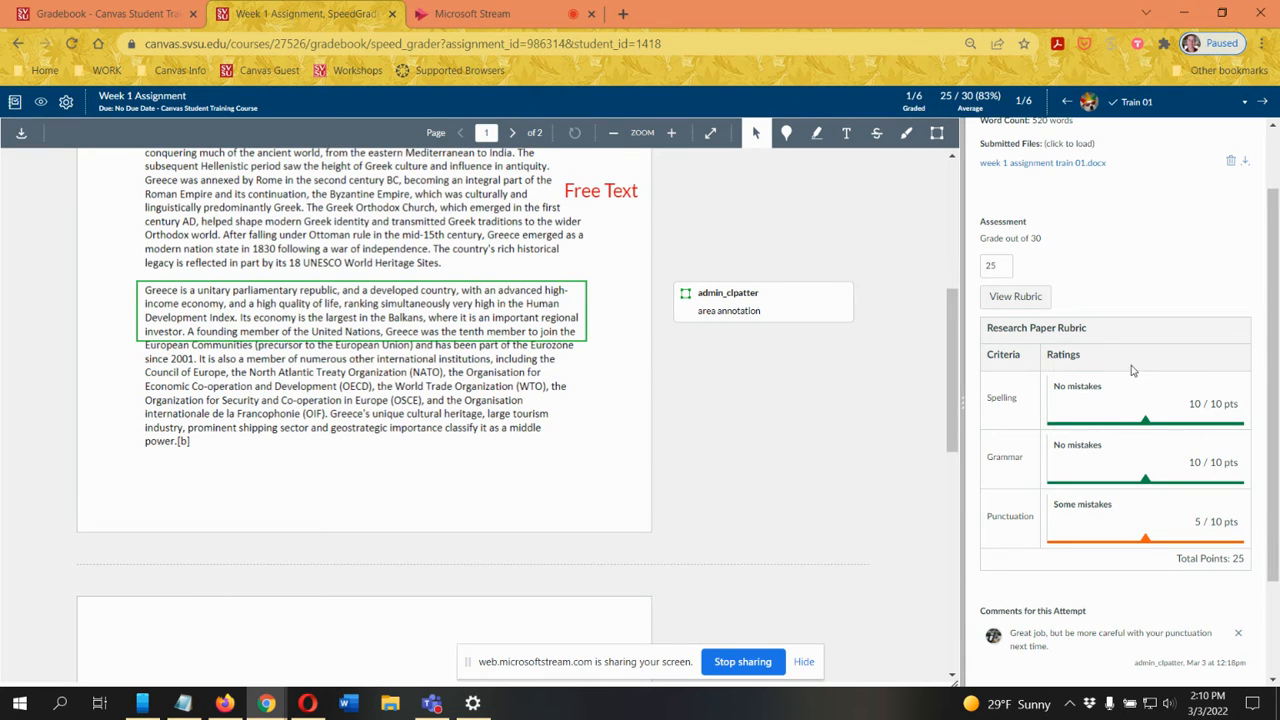
{"action": "scroll", "coordinate": [1128, 360], "scroll_direction": "down", "scroll_amount": 2}
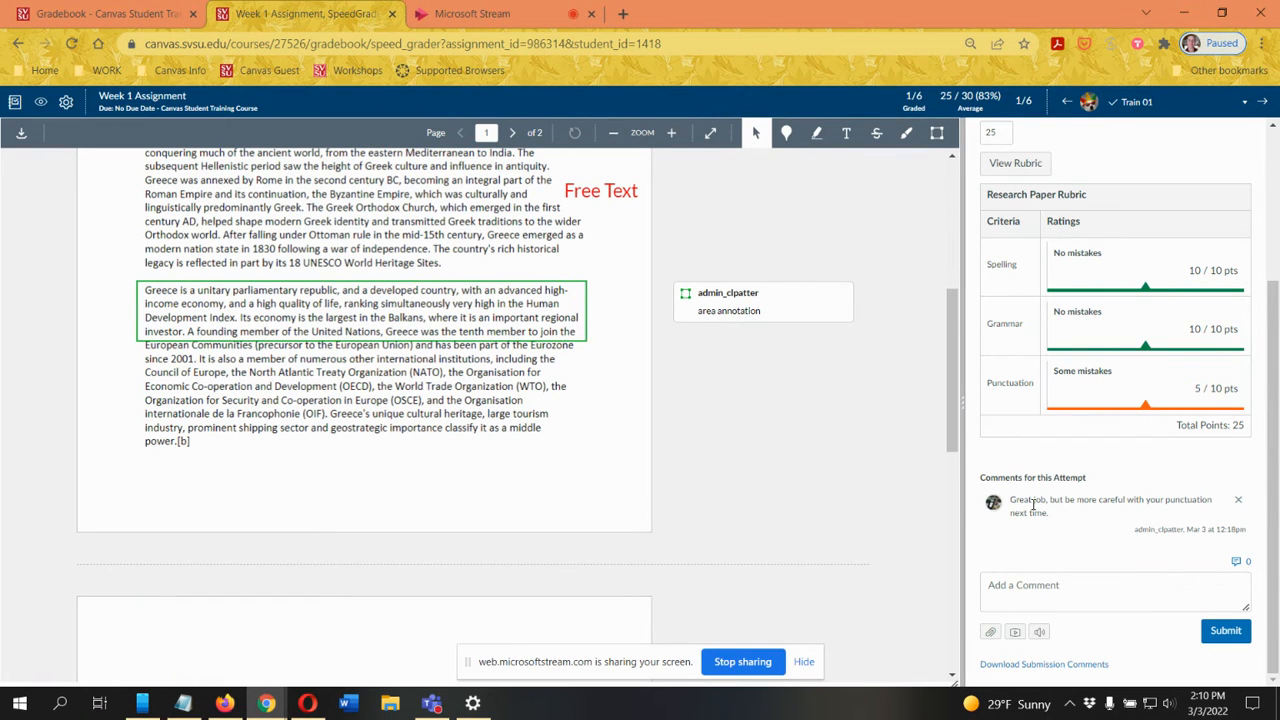
- Advance to Train 02's Week 1 Assignment submission and reload the page to load the document
{"action": "left_click", "coordinate": [1265, 102]}
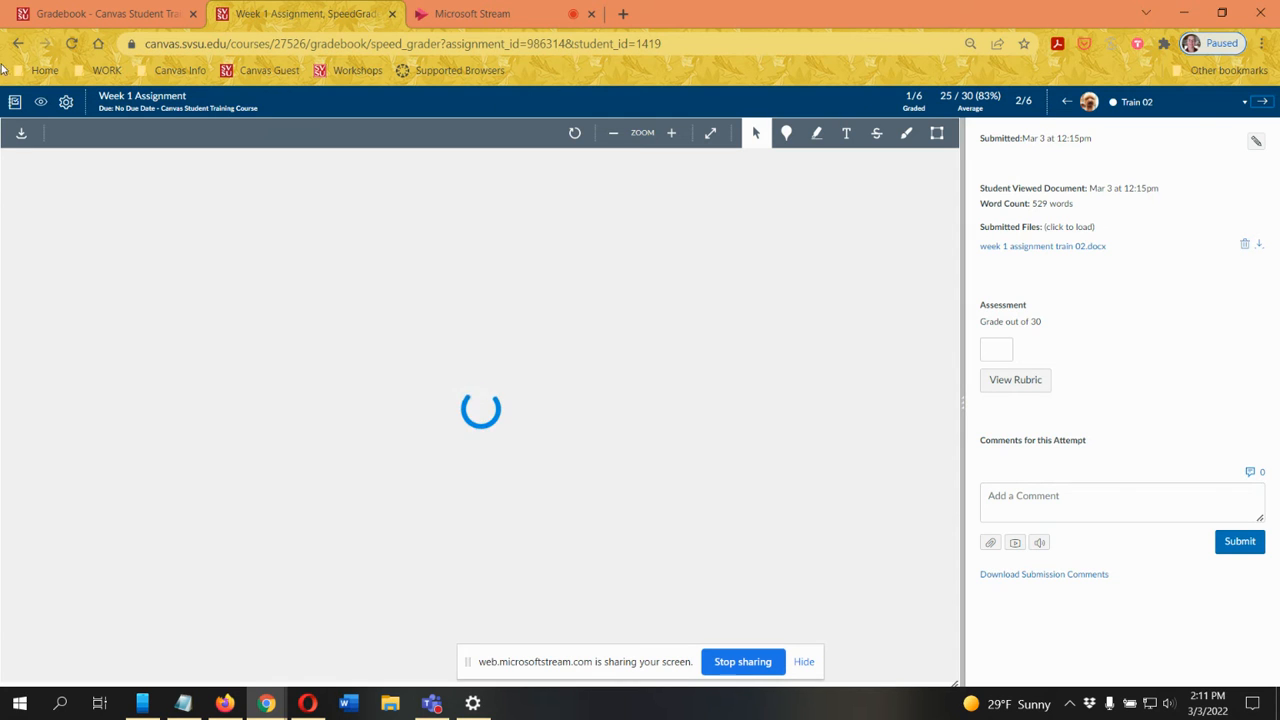
{"action": "left_click", "coordinate": [71, 45]}
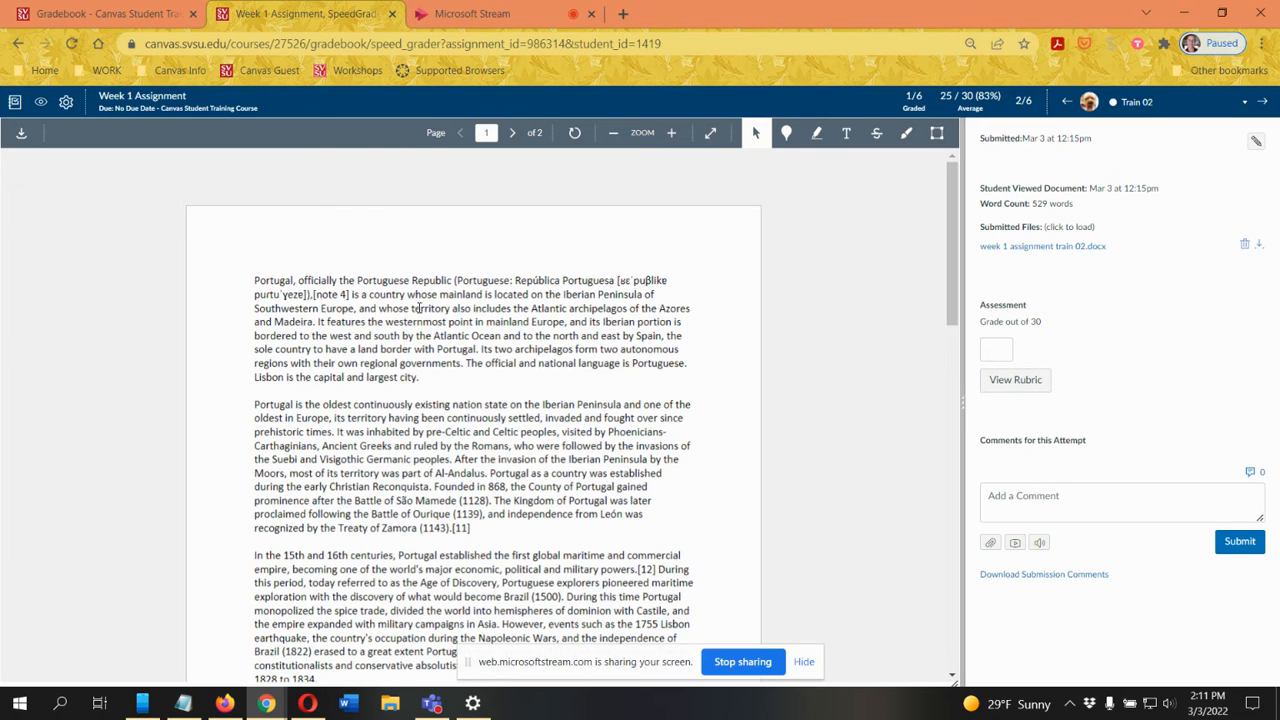
- Place a pink point annotation at "autonomous" in the first paragraph with the comment "point annotation comment"
{"action": "left_click", "coordinate": [787, 137]}
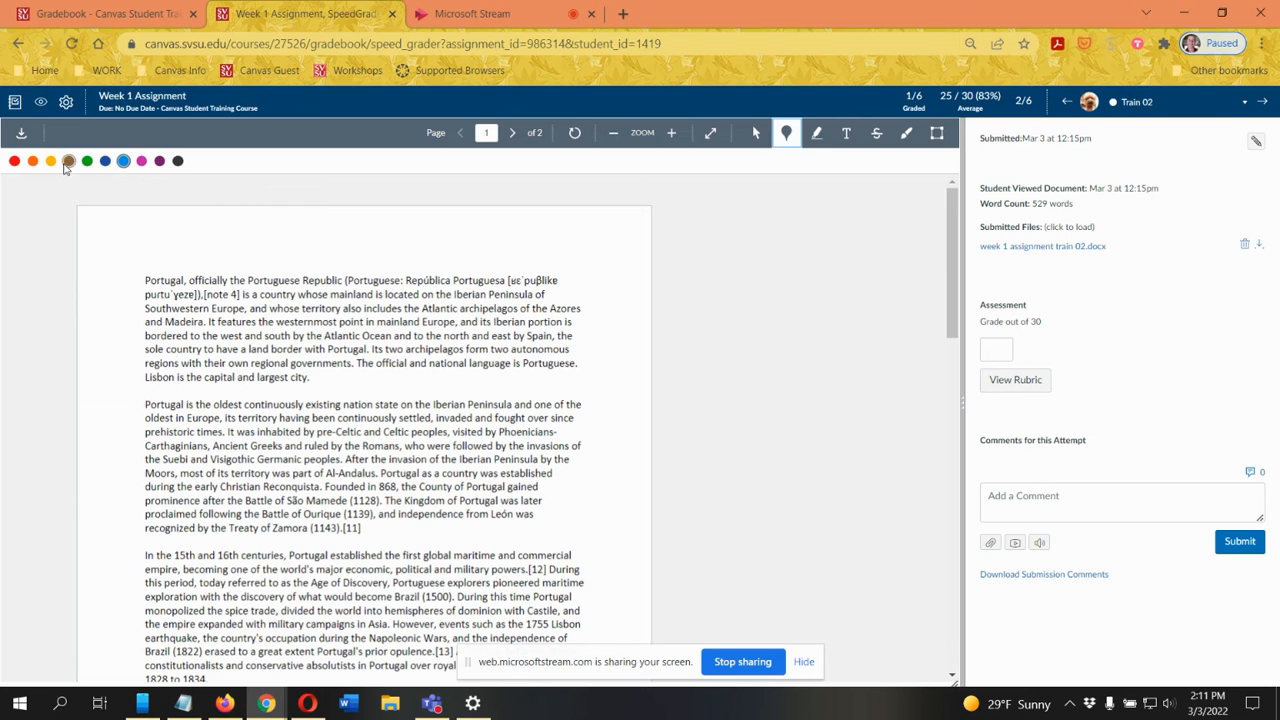
{"action": "left_click", "coordinate": [142, 162]}
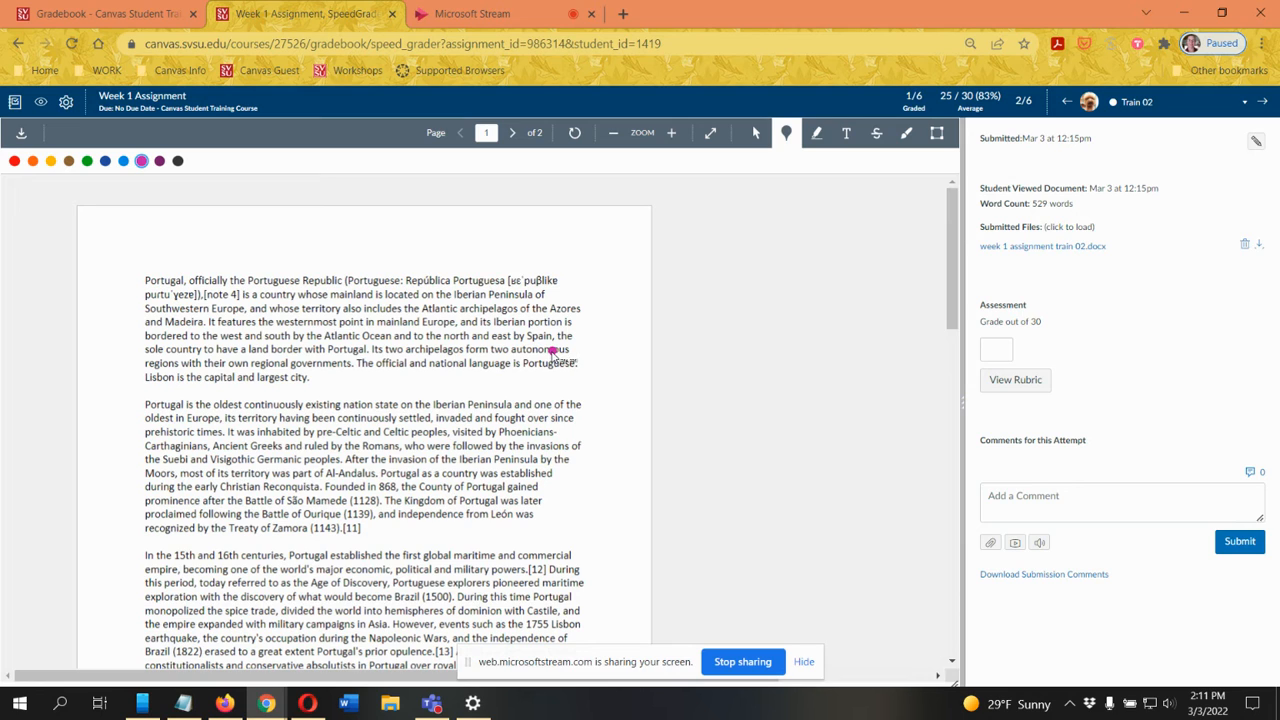
{"action": "left_click", "coordinate": [551, 352]}
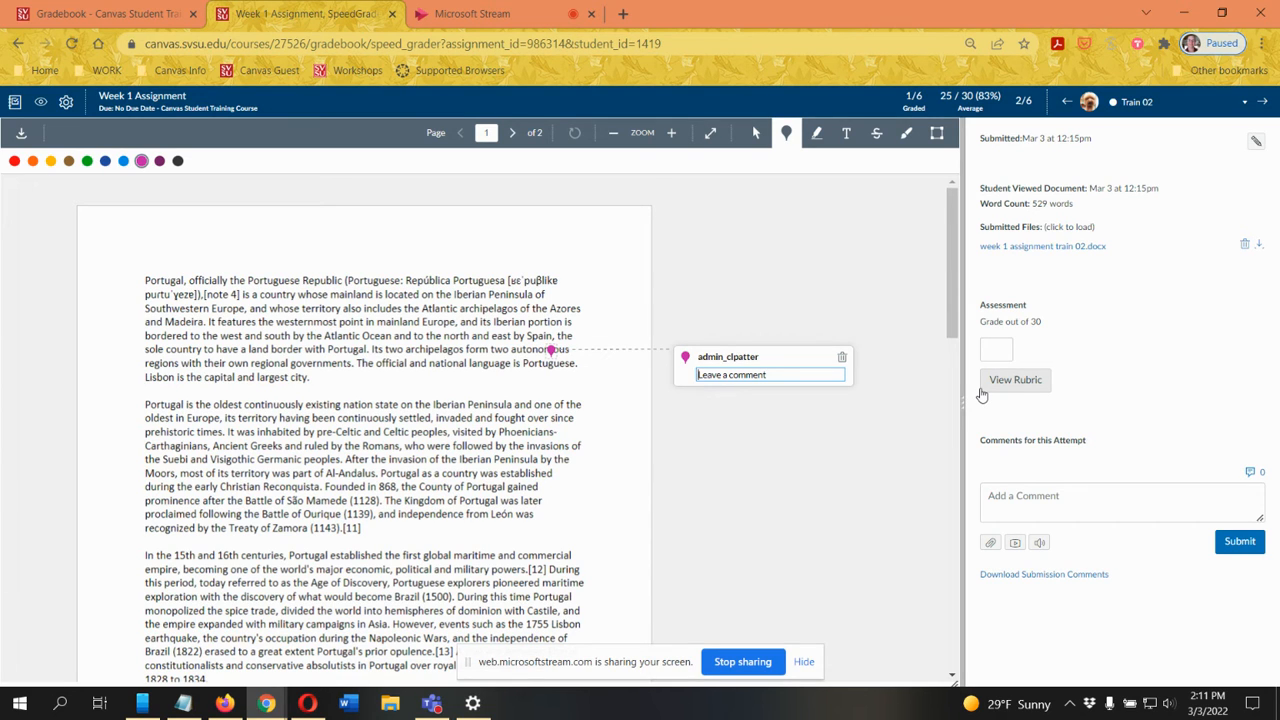
{"action": "type", "text": "point annotation comment"}
{"action": "key", "text": "Return"}
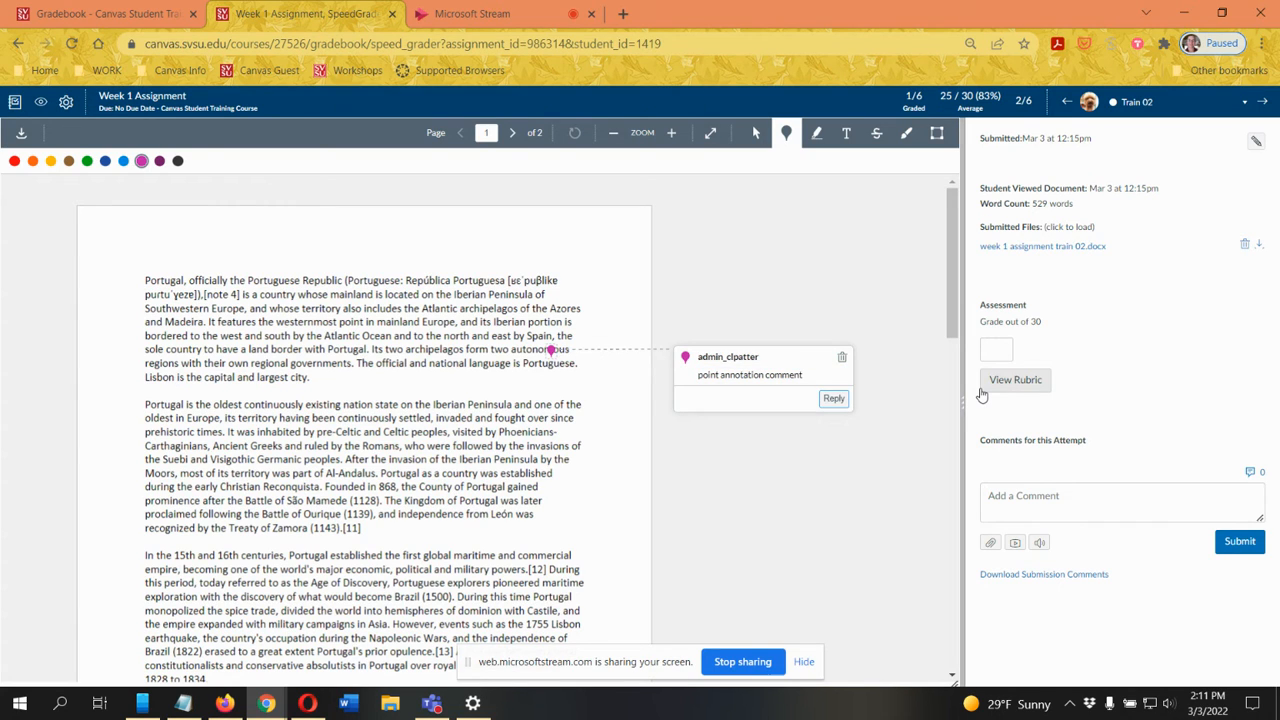
- Highlight "São Mamede (1128). The Kingdom of Portugal was later" in green in the second paragraph and attach the comment "Highlighting"
{"action": "left_click", "coordinate": [814, 136]}
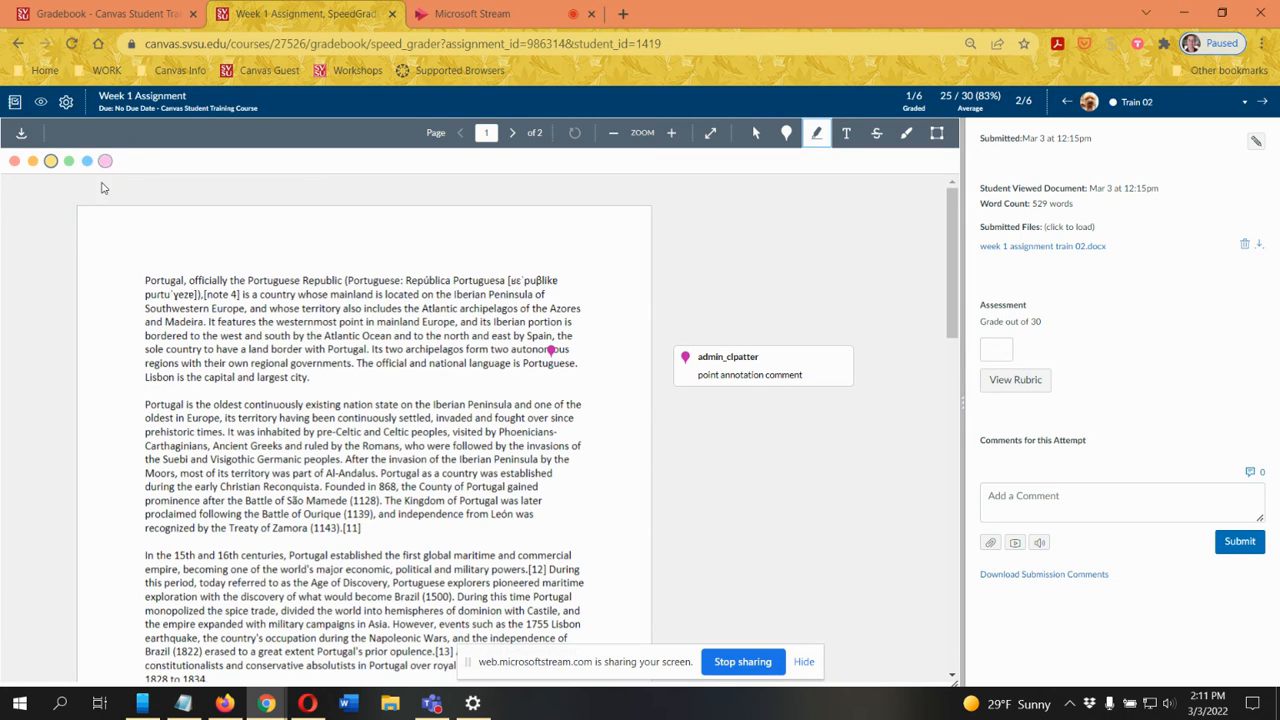
{"action": "left_click", "coordinate": [68, 162]}
{"action": "left_click_drag", "start_coordinate": [290, 501], "coordinate": [543, 501]}
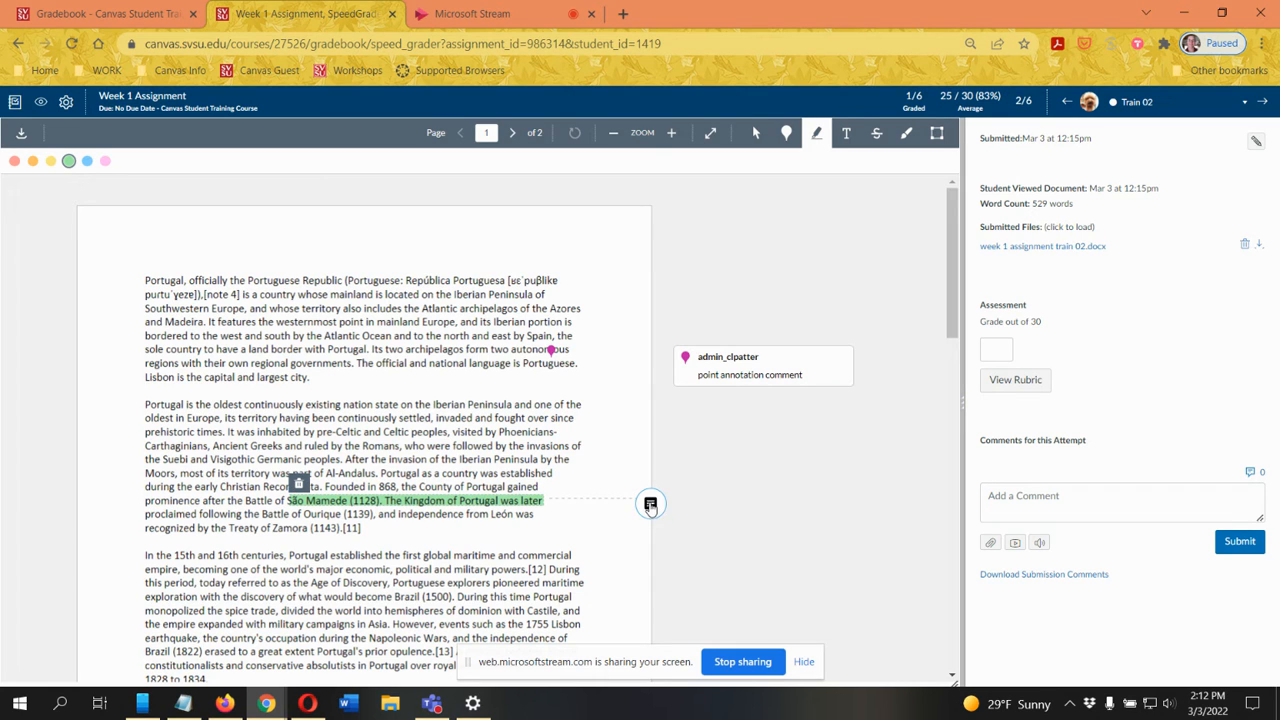
{"action": "left_click", "coordinate": [650, 505]}
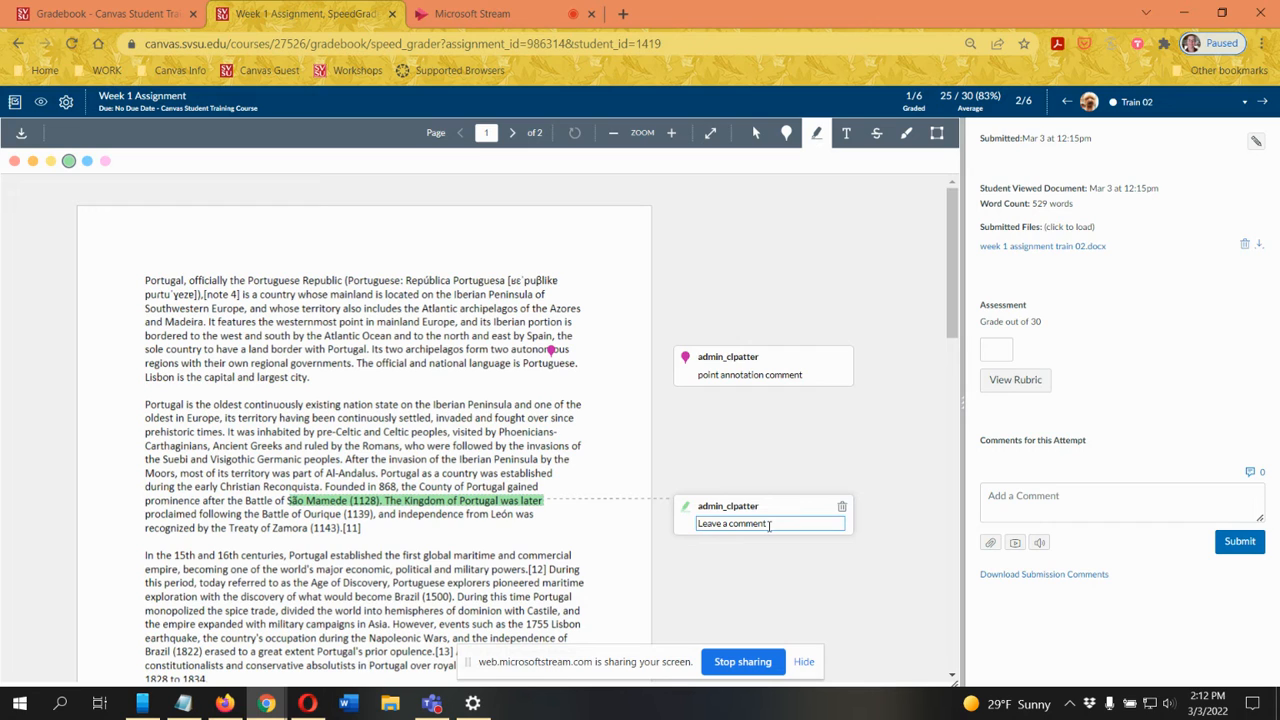
{"action": "type", "text": "Highlighting"}
{"action": "left_click", "coordinate": [789, 561]}
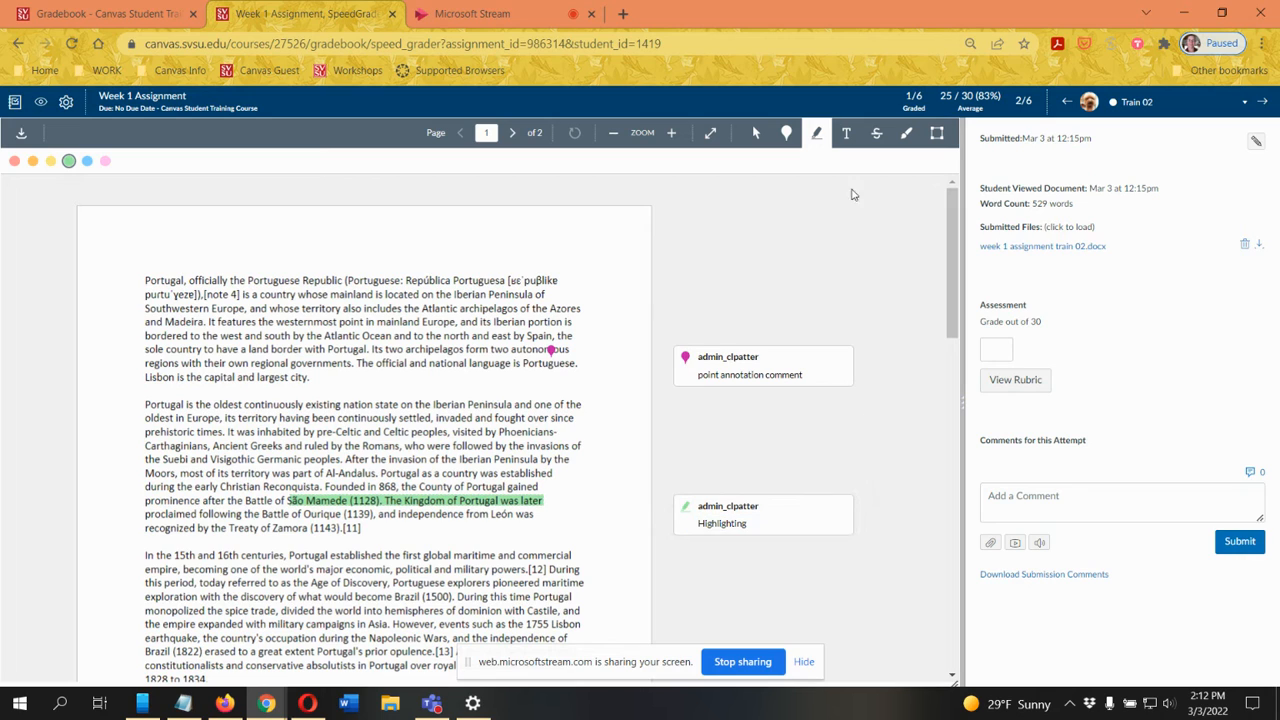
- Add a black free text annotation reading "free text" below the last lines of the text on page 2
{"action": "left_click", "coordinate": [848, 134]}
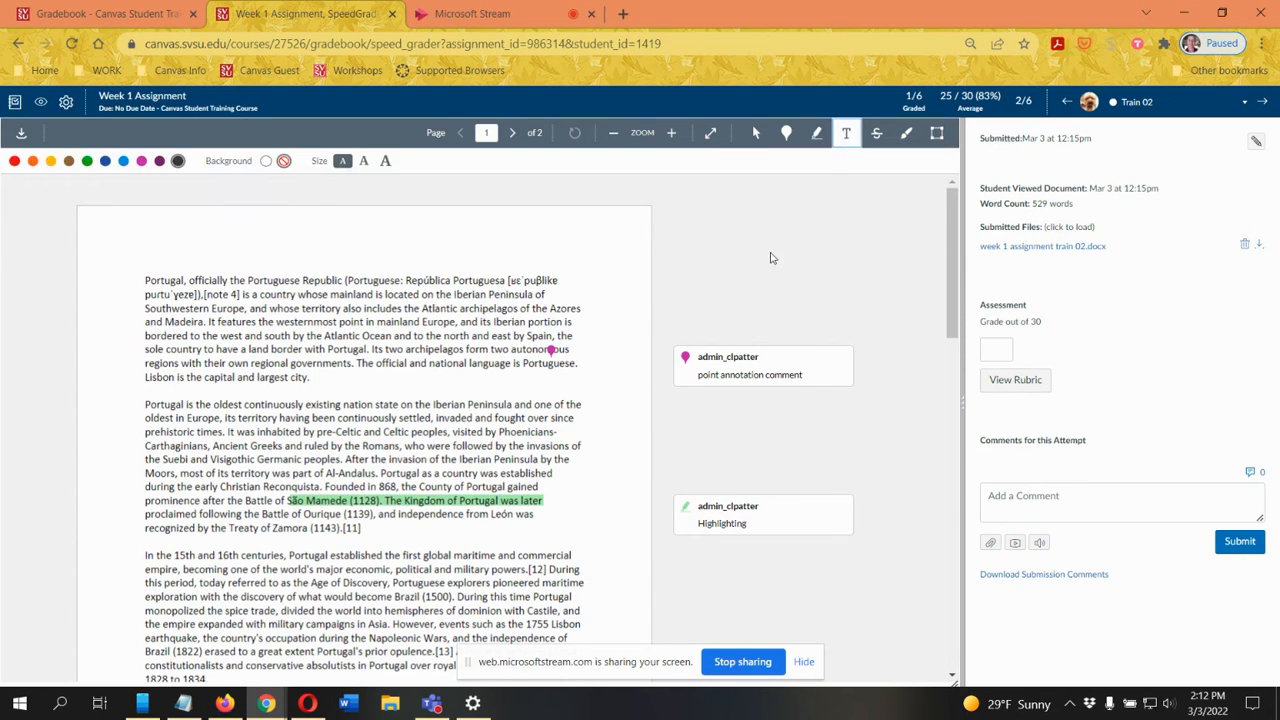
{"action": "scroll", "coordinate": [733, 292], "scroll_direction": "down", "scroll_amount": 3}
{"action": "scroll", "coordinate": [733, 292], "scroll_direction": "down", "scroll_amount": 9}
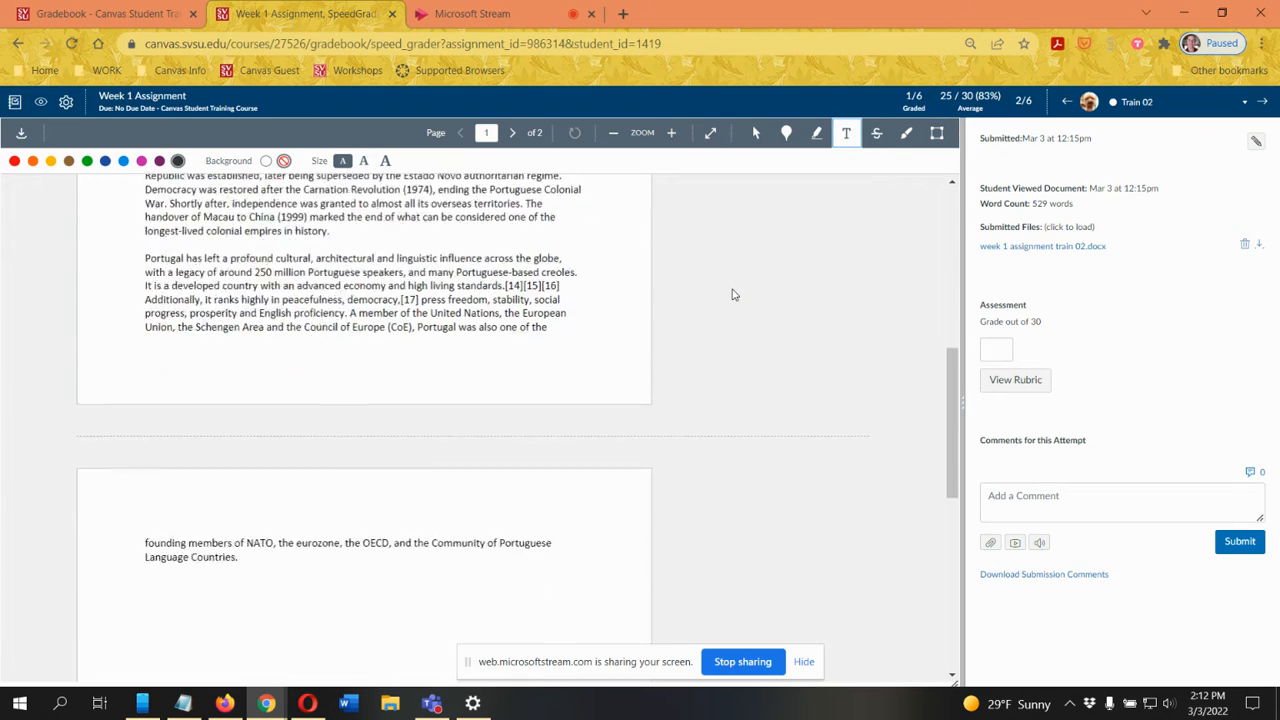
{"action": "left_click", "coordinate": [376, 444]}
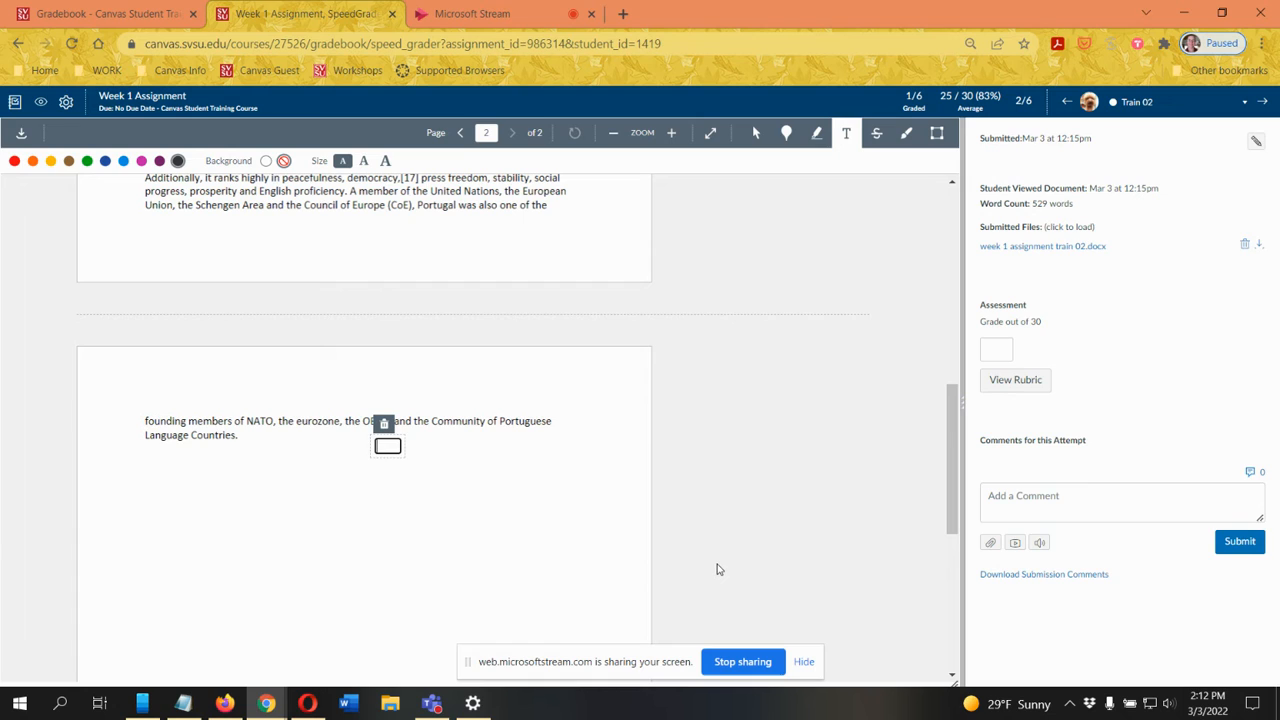
{"action": "type", "text": "free text"}
{"action": "left_click", "coordinate": [528, 476]}
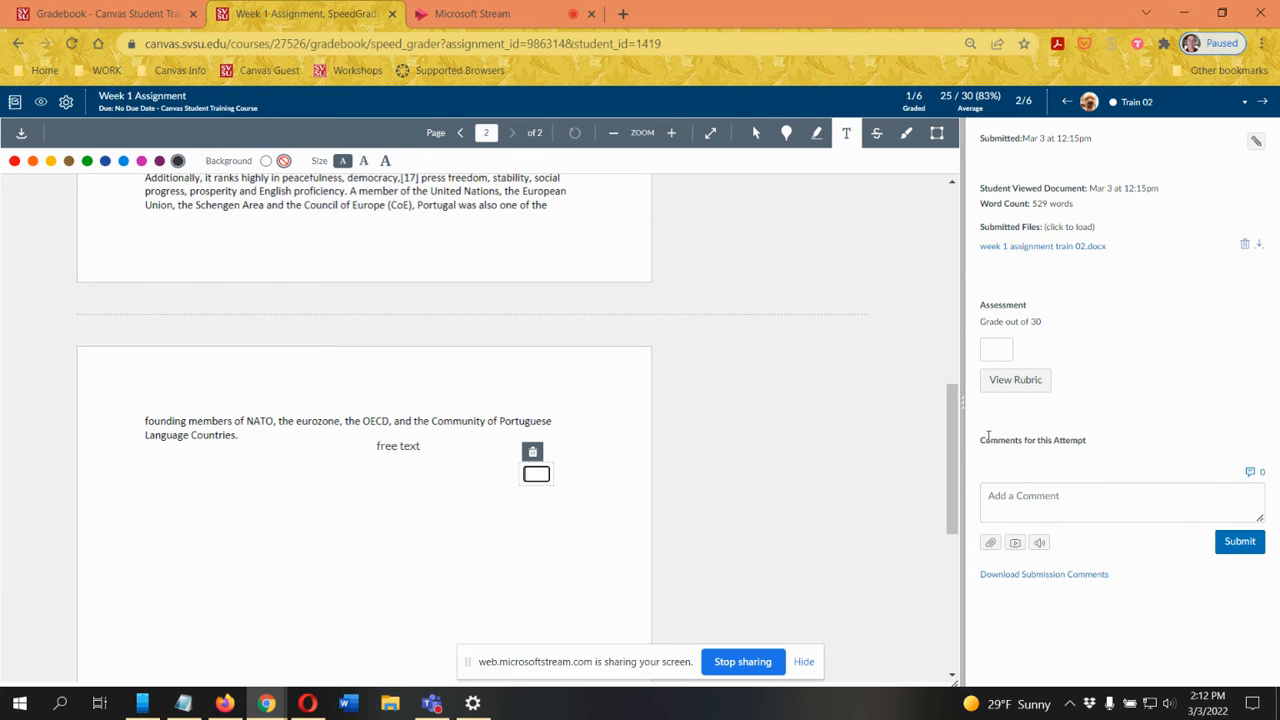
- Try to strike out "Southwestern Europe, and whose territory also includes" in red in the first paragraph on page 1
{"action": "left_click_drag", "start_coordinate": [956, 444], "coordinate": [932, 191]}
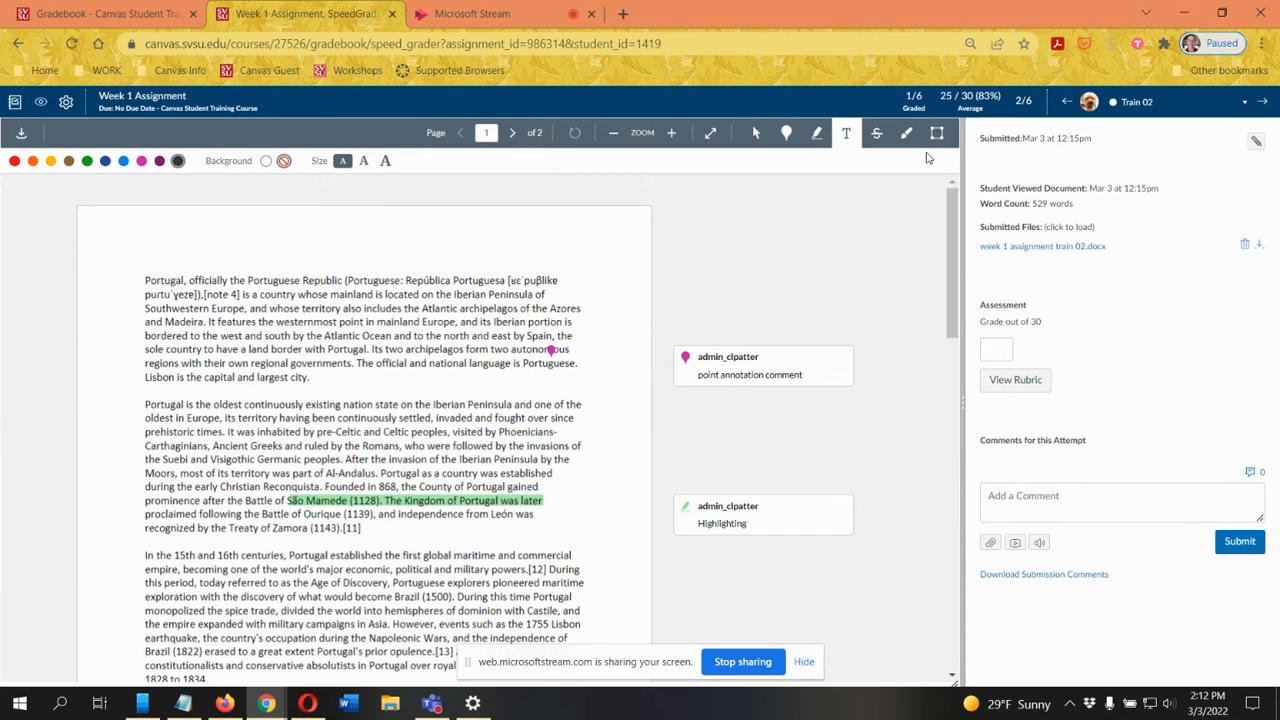
{"action": "left_click", "coordinate": [878, 135]}
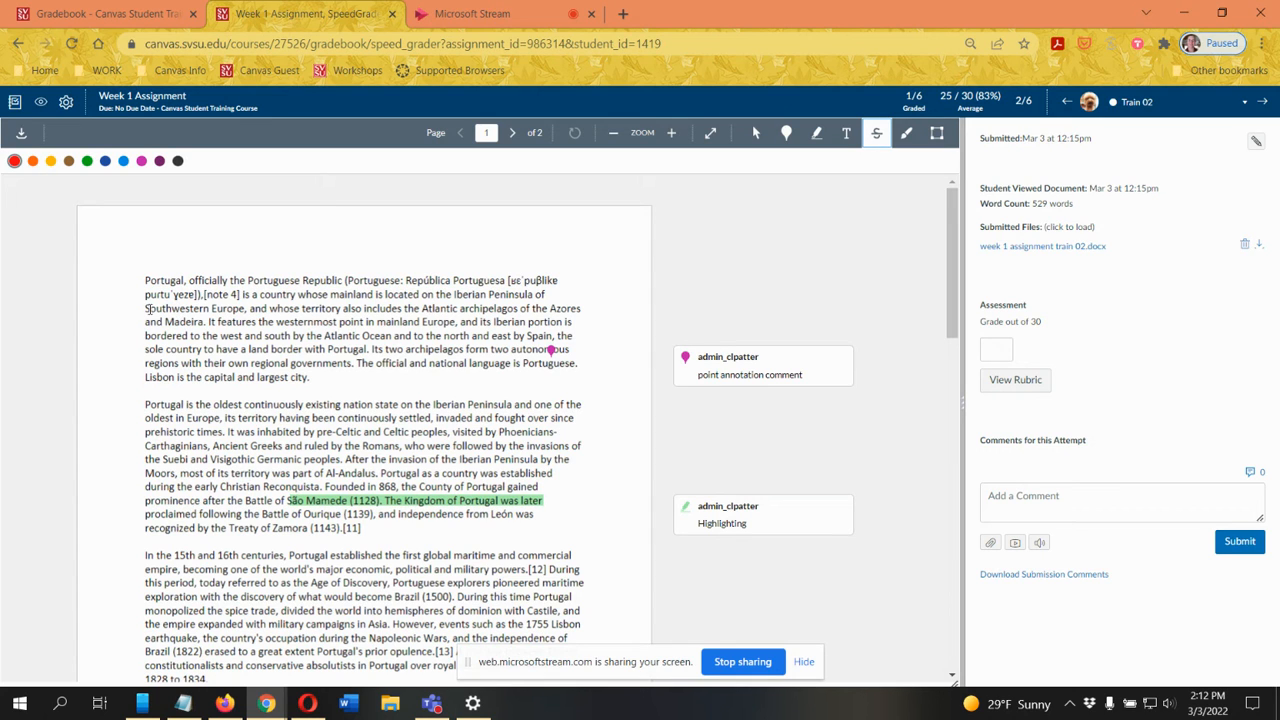
{"action": "left_click_drag", "start_coordinate": [145, 310], "coordinate": [398, 313]}
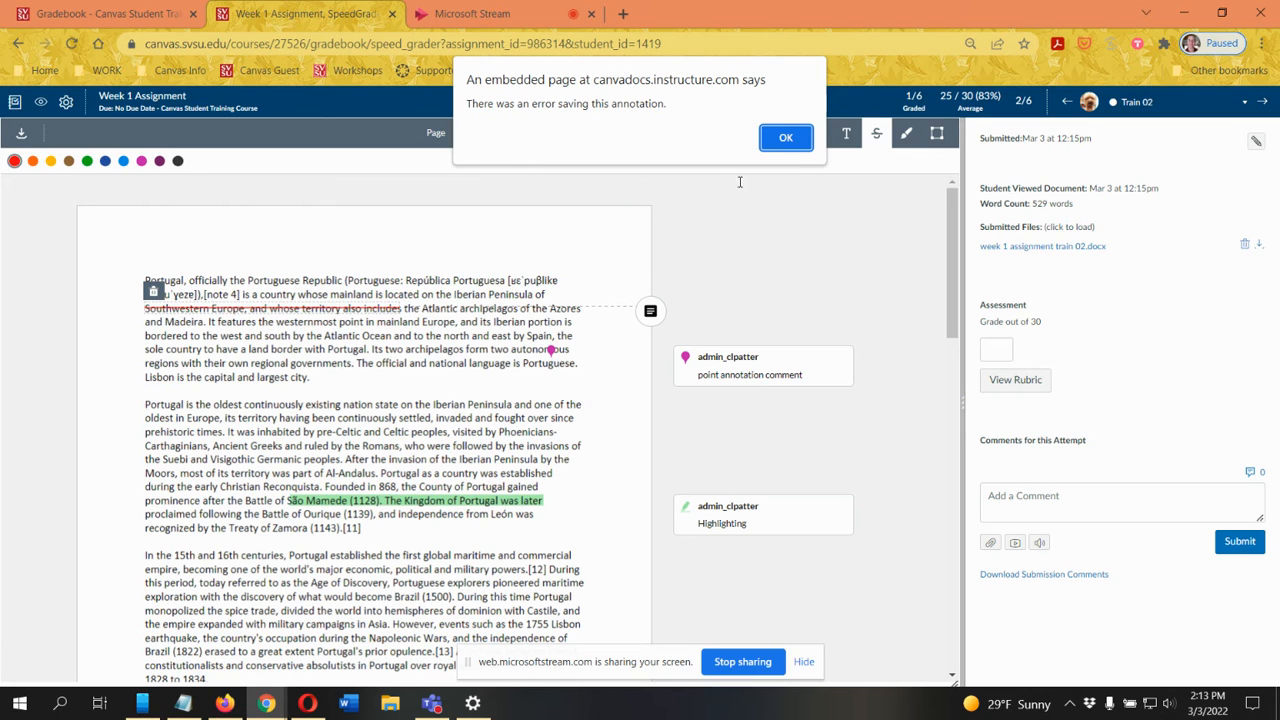
{"action": "left_click", "coordinate": [786, 137]}
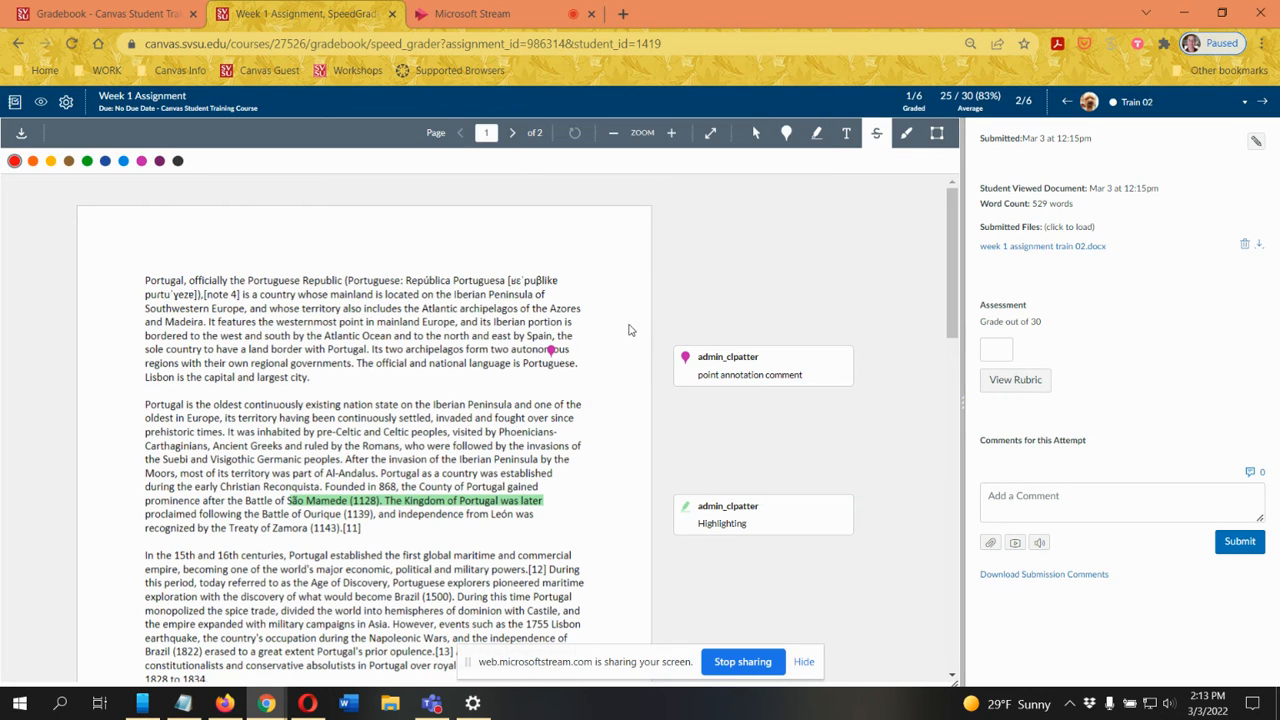
- Strike out the first paragraph's text from "Portuguesa" through "Southwestern Europe" in red and attach the comment "strikeout"
{"action": "left_click_drag", "start_coordinate": [247, 303], "coordinate": [483, 282]}
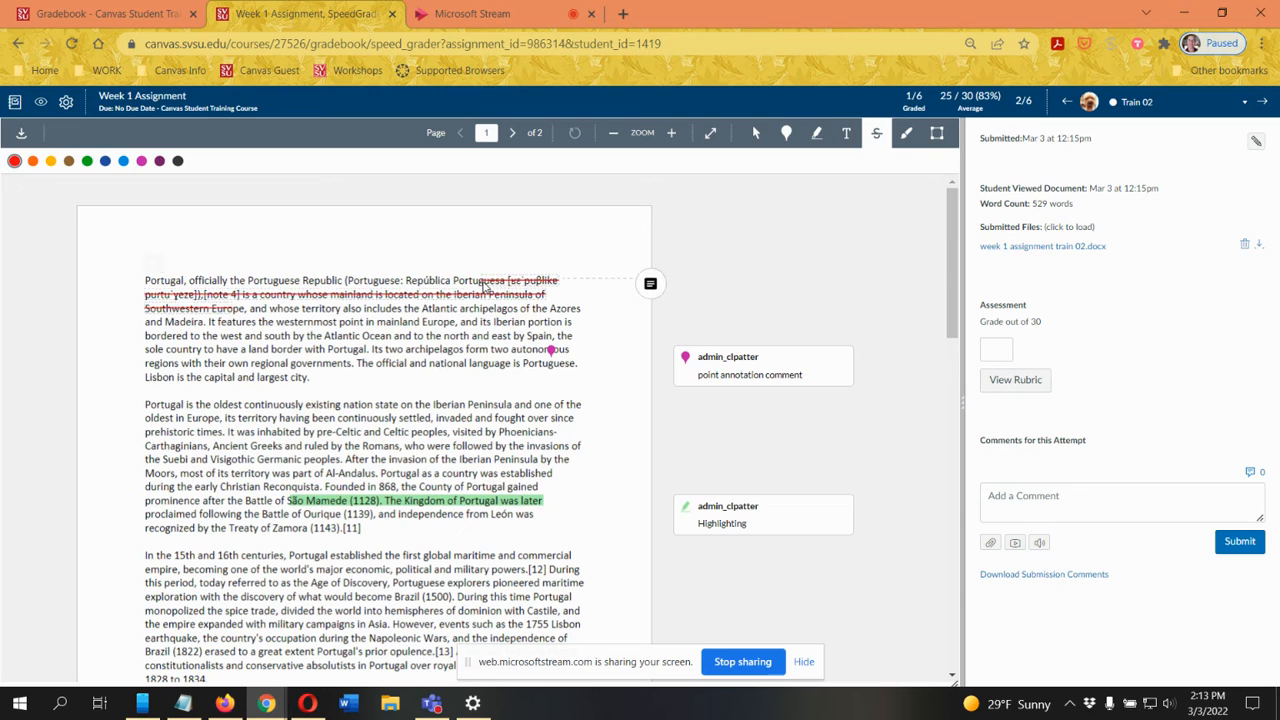
{"action": "left_click", "coordinate": [651, 286]}
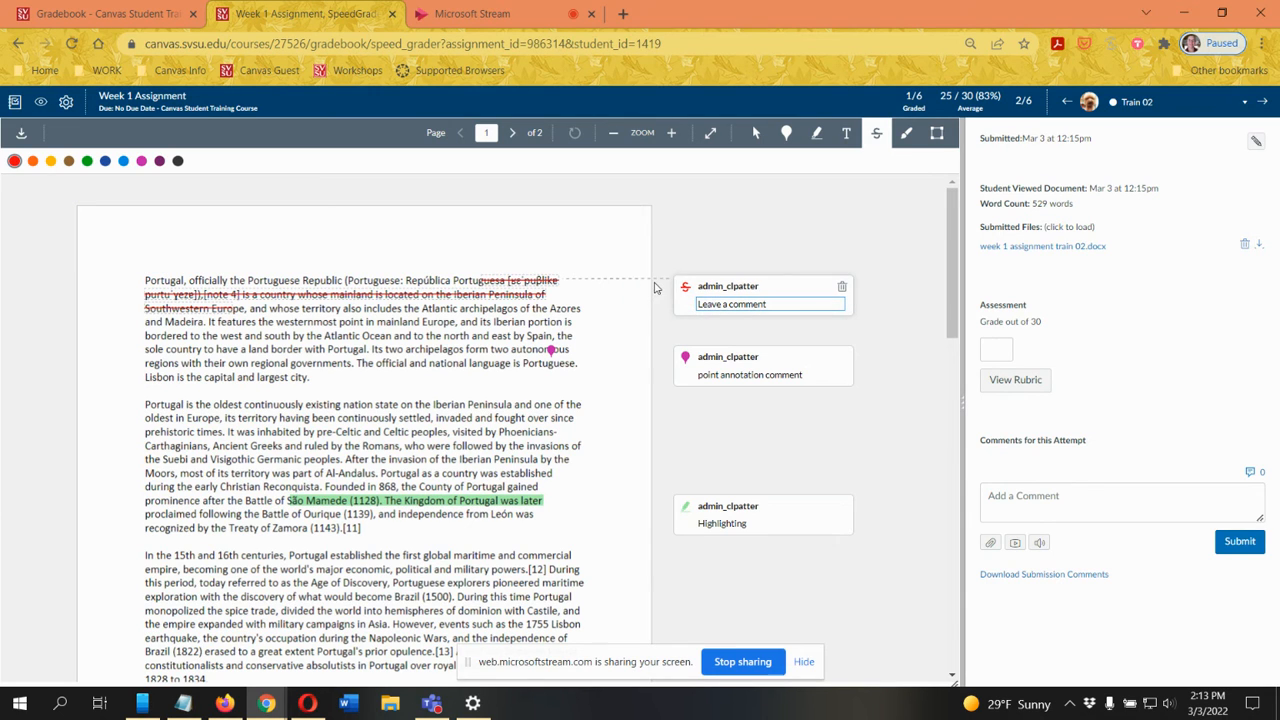
{"action": "type", "text": "strikeout"}
{"action": "left_click", "coordinate": [940, 415]}
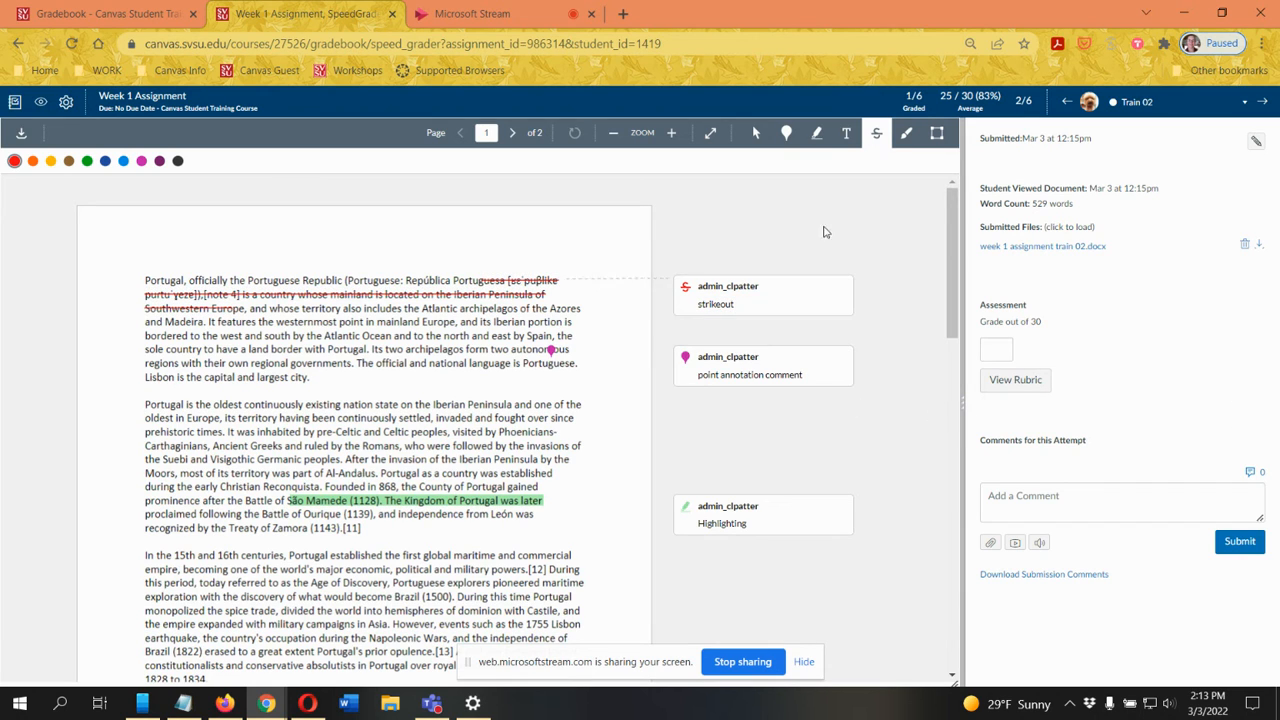
- Draw a yellow, medium-thick outline around "divided the world into hemispheres" in the third paragraph and attach the comment "draw"
{"action": "left_click", "coordinate": [905, 134]}
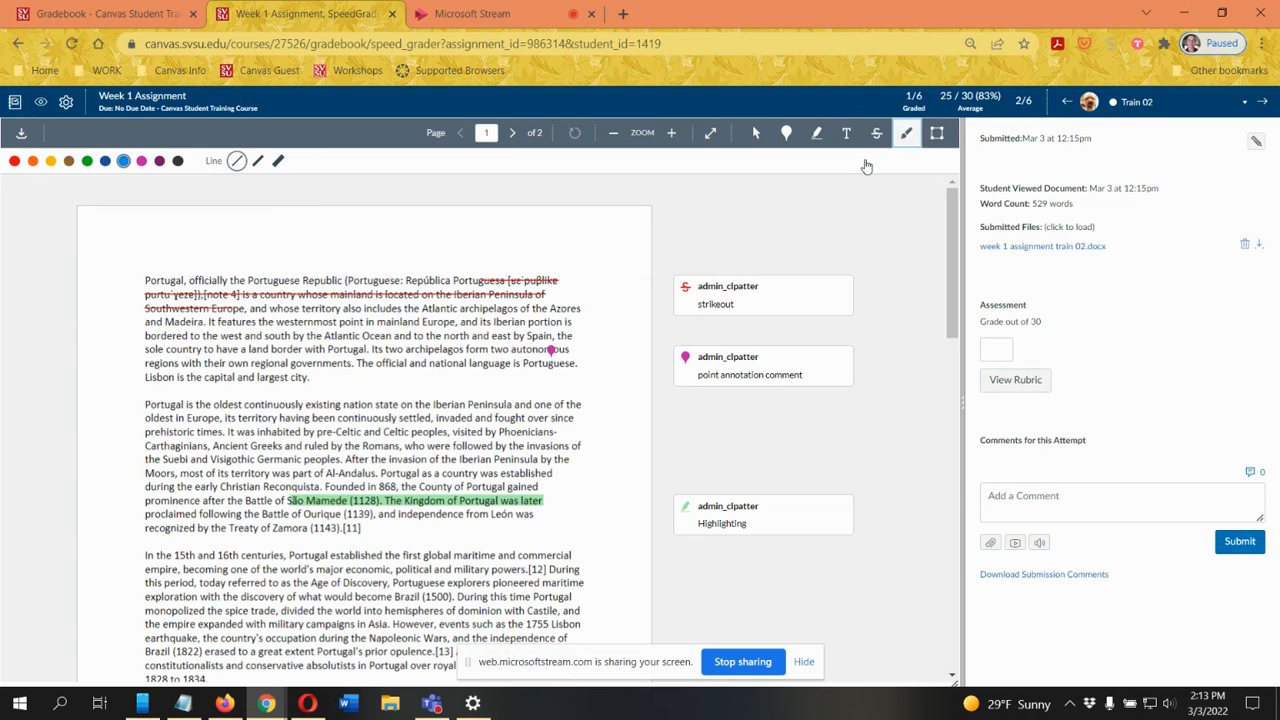
{"action": "scroll", "coordinate": [378, 496], "scroll_direction": "down", "scroll_amount": 2}
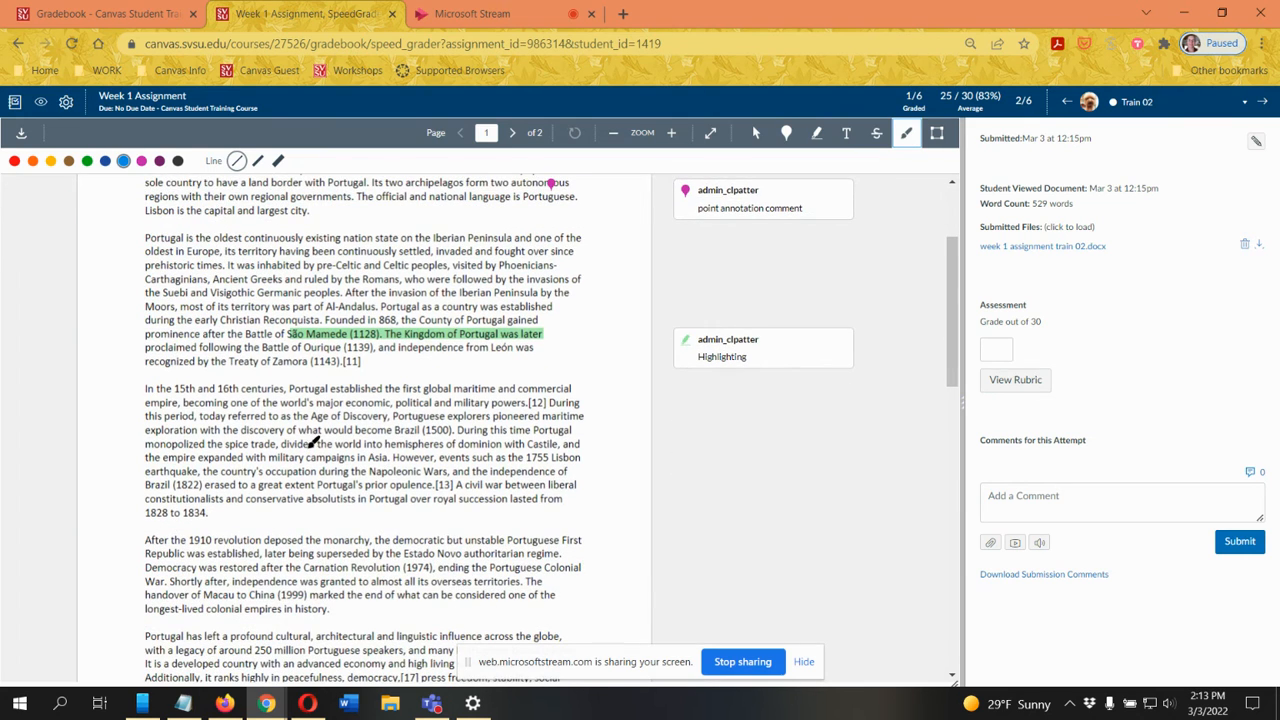
{"action": "mouse_move", "coordinate": [280, 448]}
{"action": "left_mouse_down"}
{"action": "mouse_move", "coordinate": [312, 432]}
{"action": "mouse_move", "coordinate": [452, 440]}
{"action": "mouse_move", "coordinate": [285, 444]}
{"action": "left_mouse_up"}
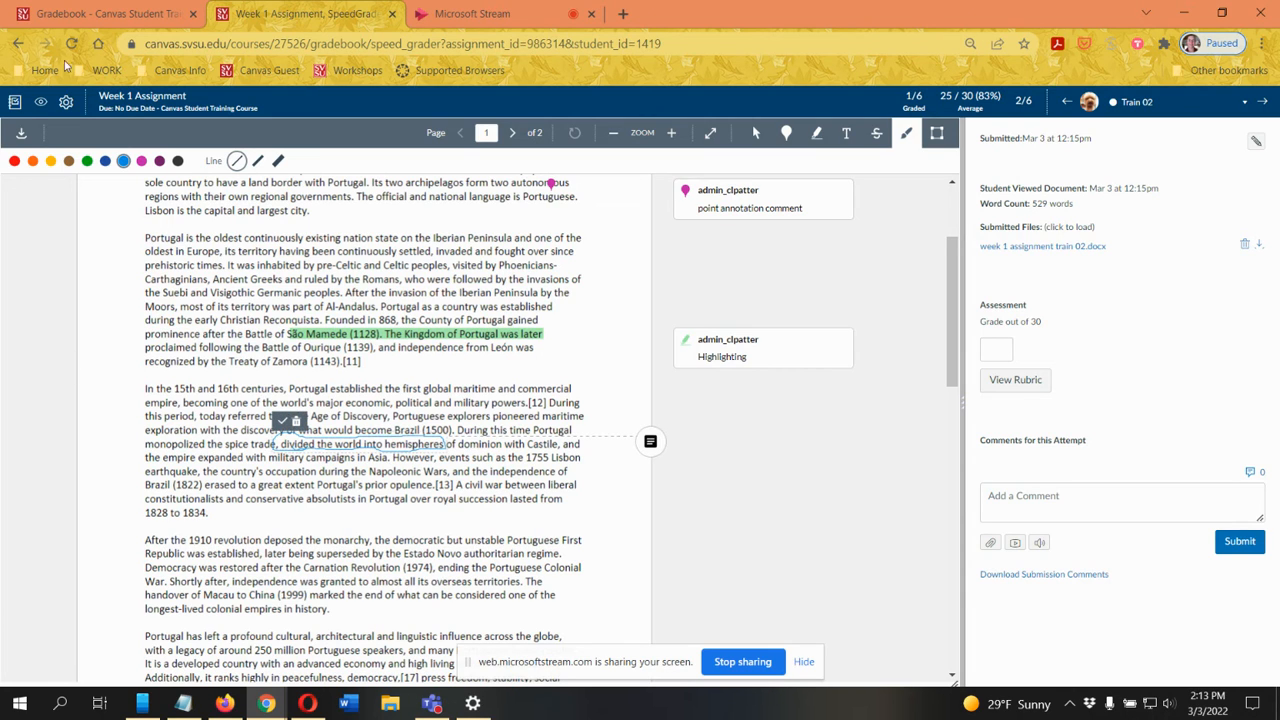
{"action": "left_click", "coordinate": [51, 166]}
{"action": "left_click", "coordinate": [282, 163]}
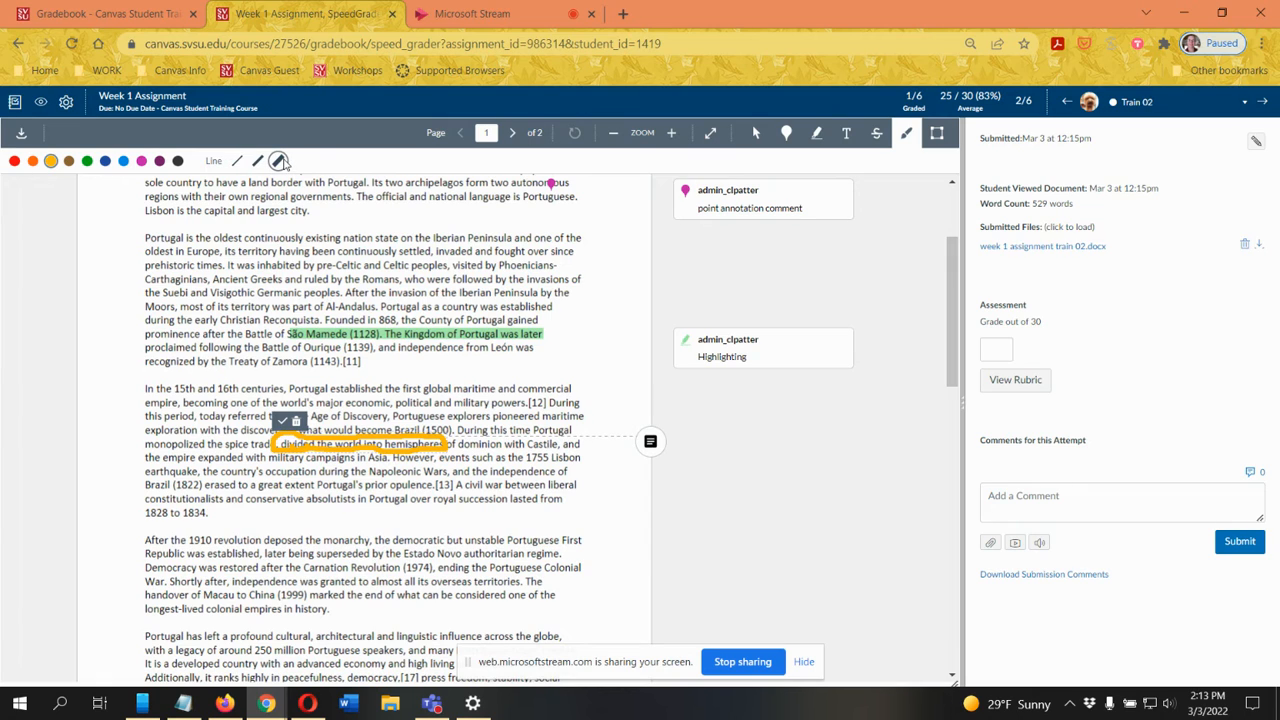
{"action": "left_click", "coordinate": [257, 162]}
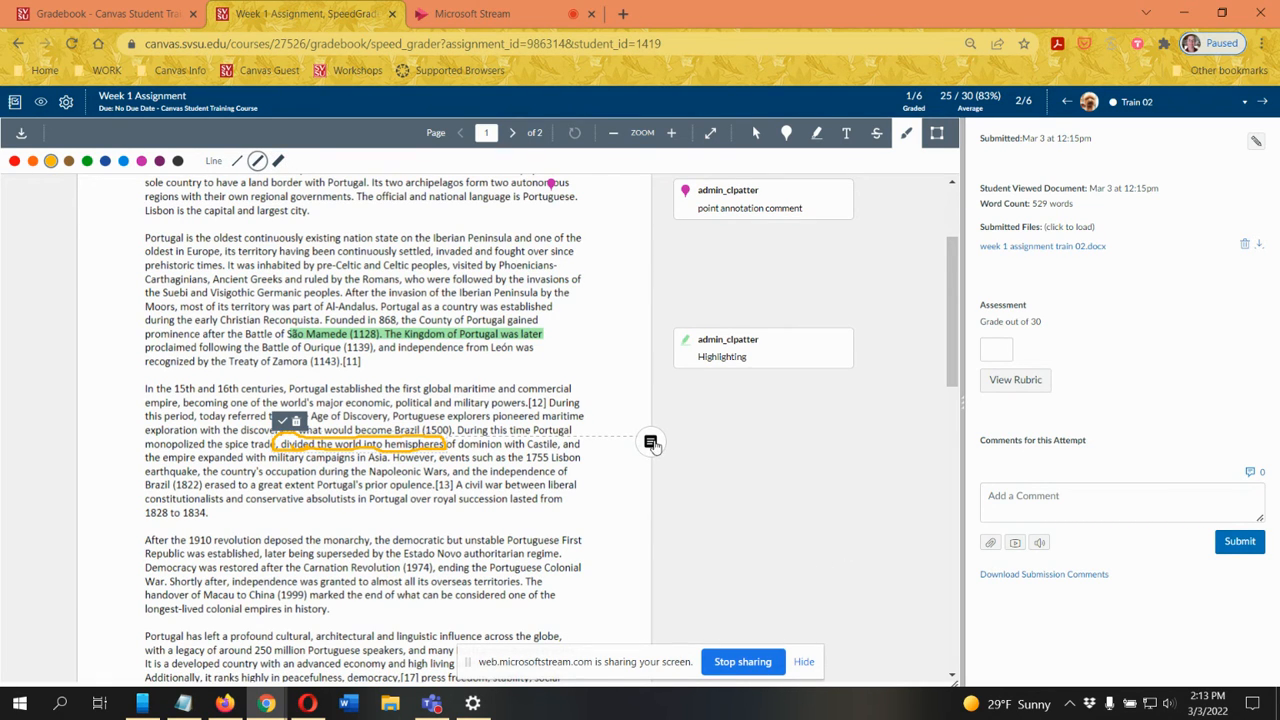
{"action": "left_click", "coordinate": [651, 443]}
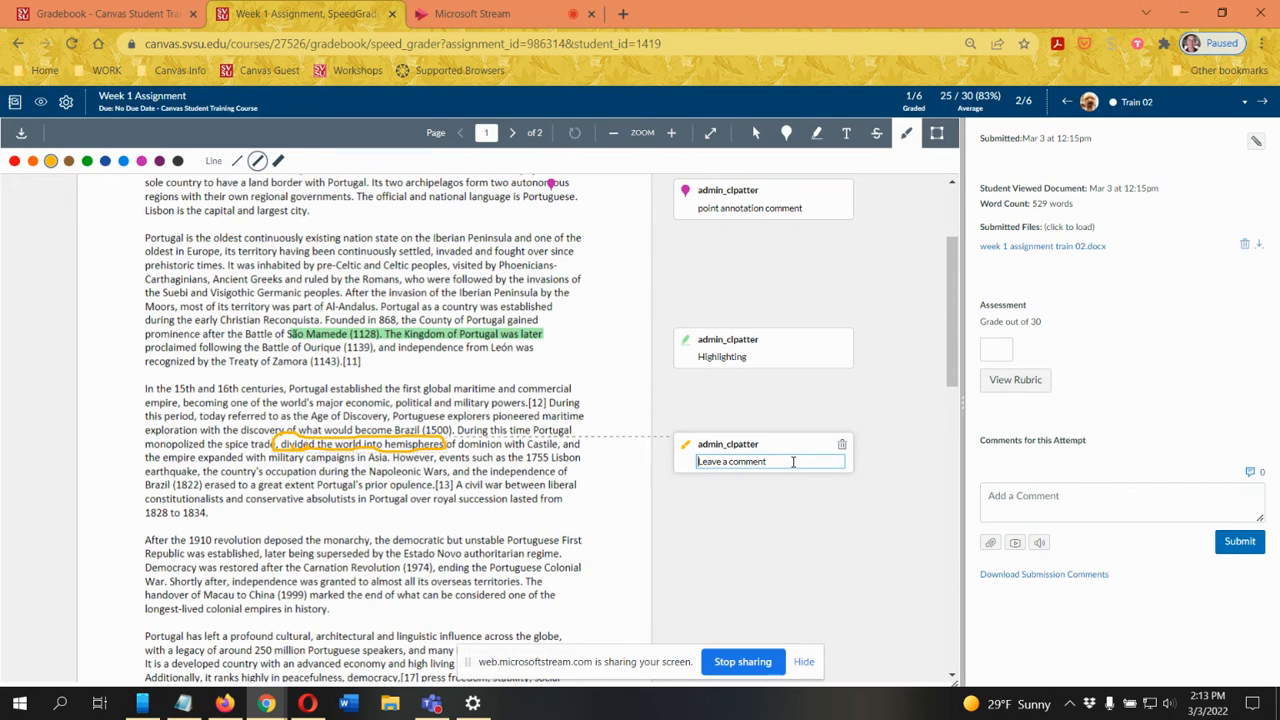
{"action": "type", "text": "draw"}
{"action": "key", "text": "Return"}
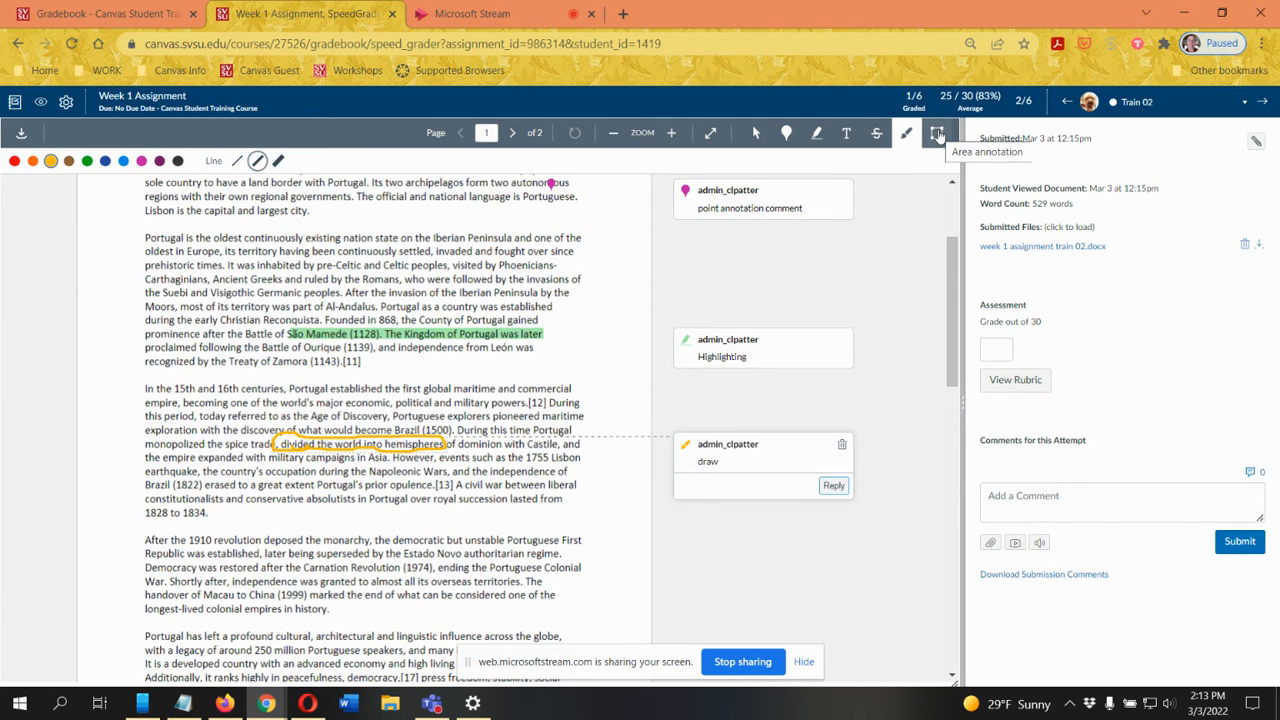
- Box the first four lines of the "After the 1910 revolution" paragraph with a blue area annotation commented "area annotation"
{"action": "left_click", "coordinate": [937, 134]}
{"action": "scroll", "coordinate": [385, 425], "scroll_direction": "down", "scroll_amount": 2}
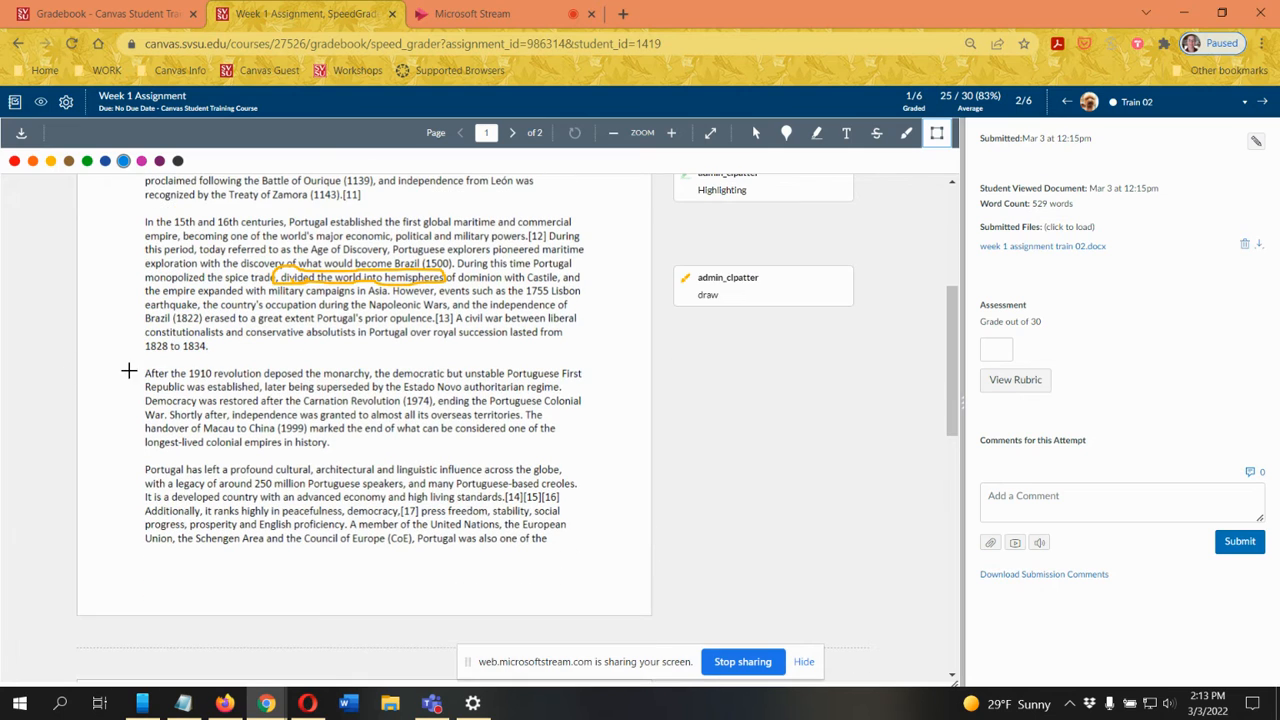
{"action": "mouse_move", "coordinate": [141, 363]}
{"action": "left_mouse_down"}
{"action": "mouse_move", "coordinate": [197, 418]}
{"action": "mouse_move", "coordinate": [598, 423]}
{"action": "left_mouse_up"}
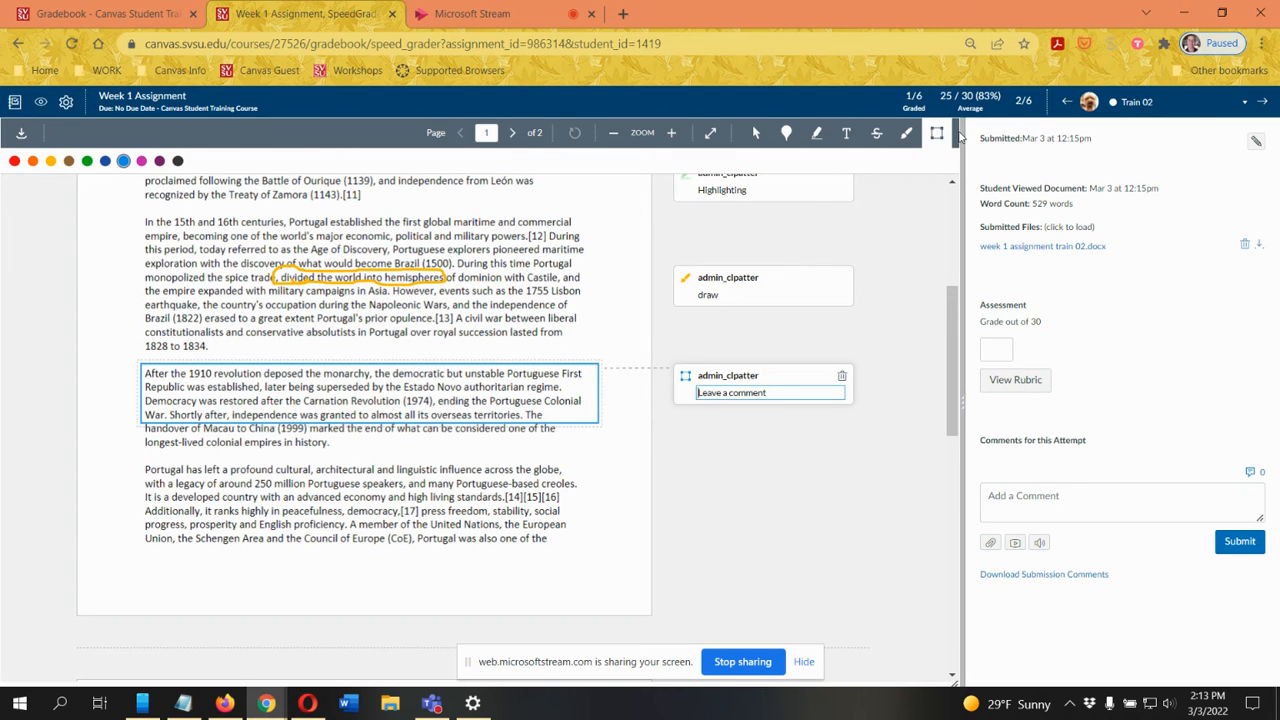
{"action": "type", "text": "area annotation"}
{"action": "key", "text": "Return"}
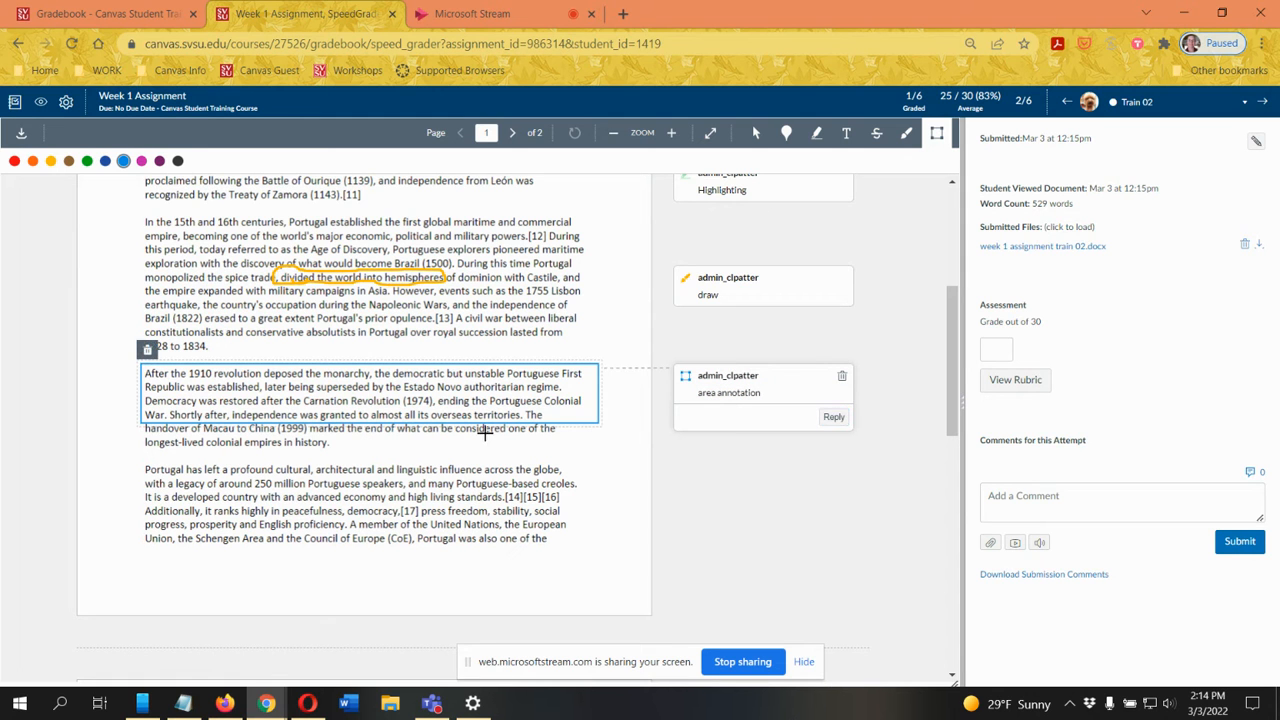
- Open the Research Paper Rubric for Train 02's submission and widen the grading pane to show its points column
{"action": "scroll", "coordinate": [287, 361], "scroll_direction": "down", "scroll_amount": 3}
{"action": "scroll", "coordinate": [287, 361], "scroll_direction": "down", "scroll_amount": 3}
{"action": "scroll", "coordinate": [294, 363], "scroll_direction": "up", "scroll_amount": 15}
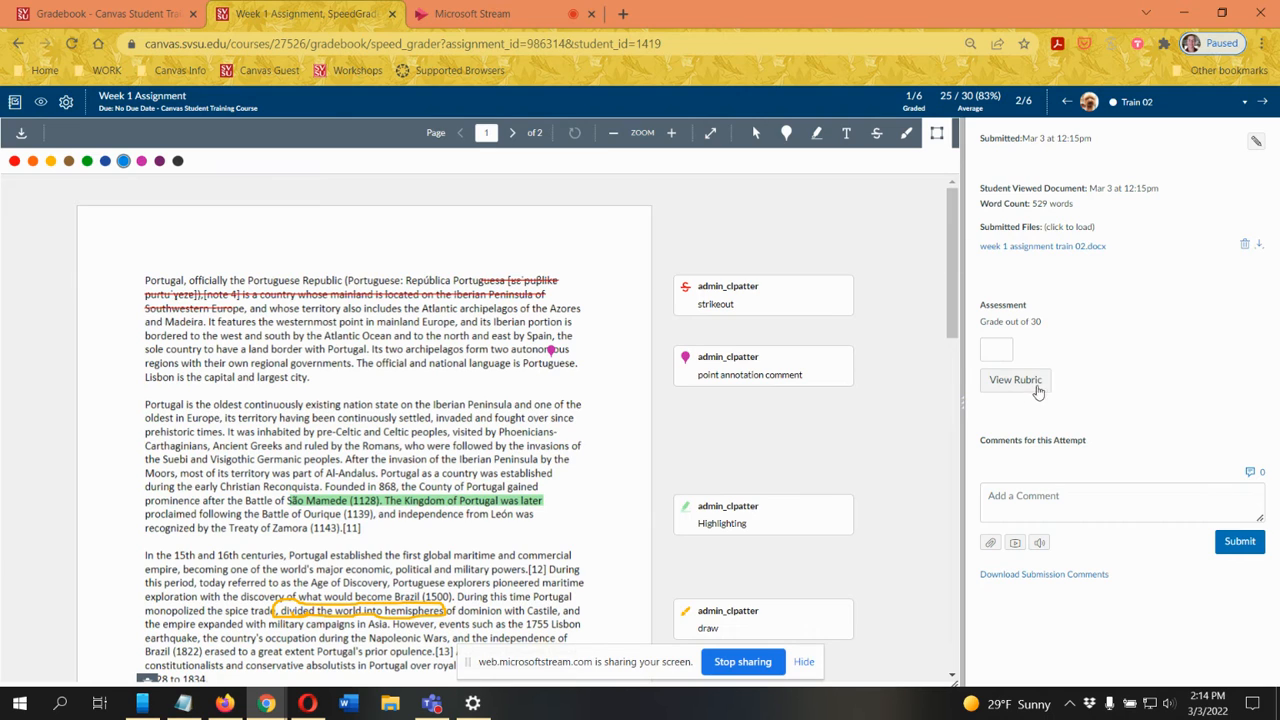
{"action": "left_click", "coordinate": [995, 349]}
{"action": "left_click", "coordinate": [1010, 378]}
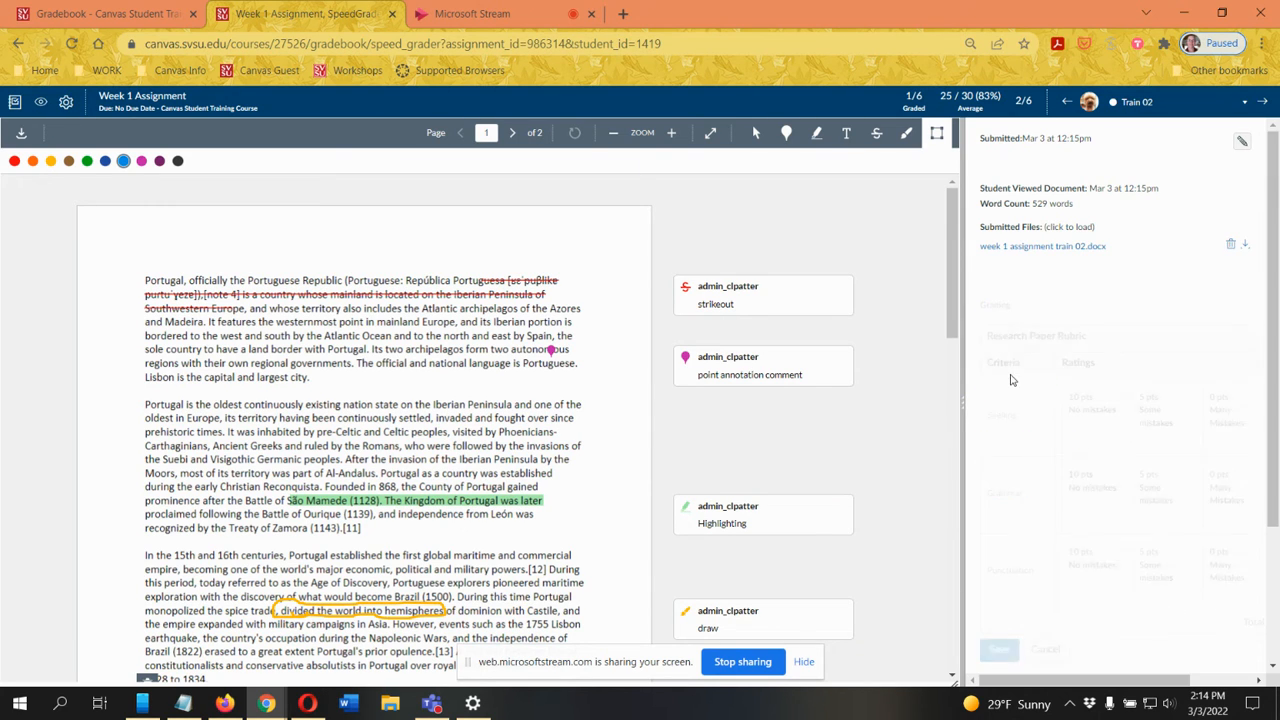
{"action": "scroll", "coordinate": [1178, 318], "scroll_direction": "down", "scroll_amount": 2}
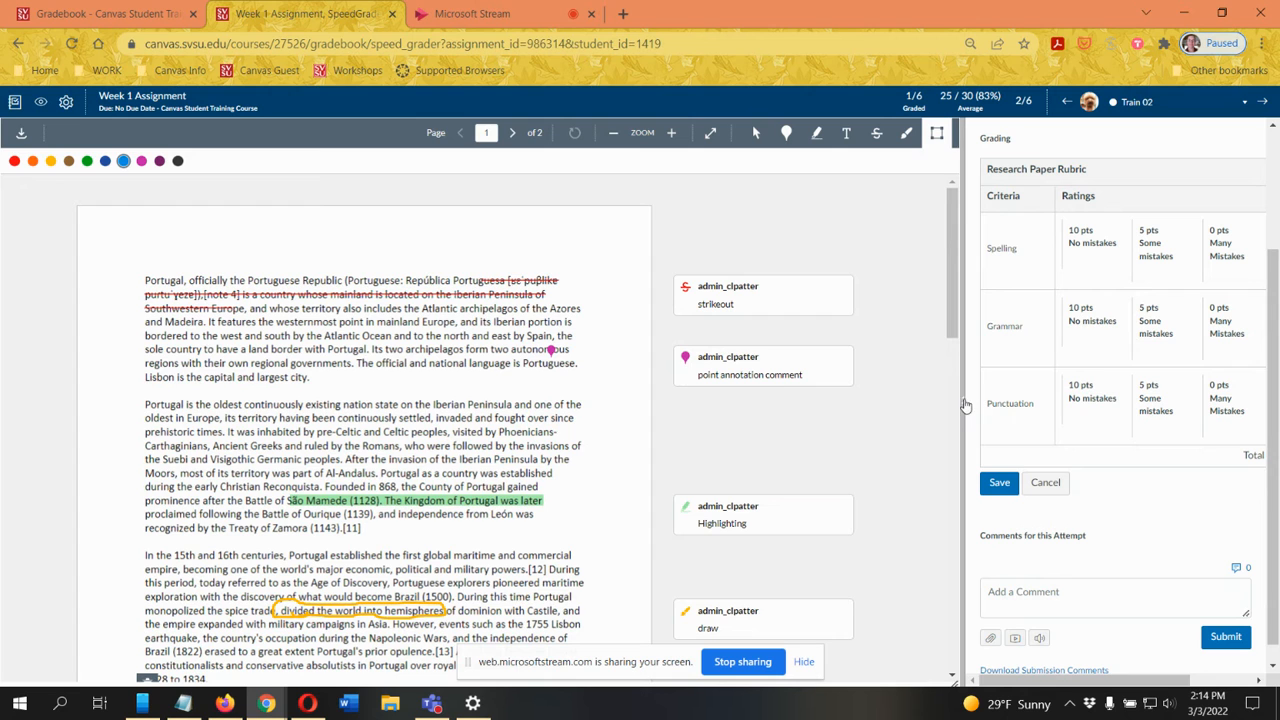
{"action": "left_click_drag", "start_coordinate": [966, 405], "coordinate": [815, 422]}
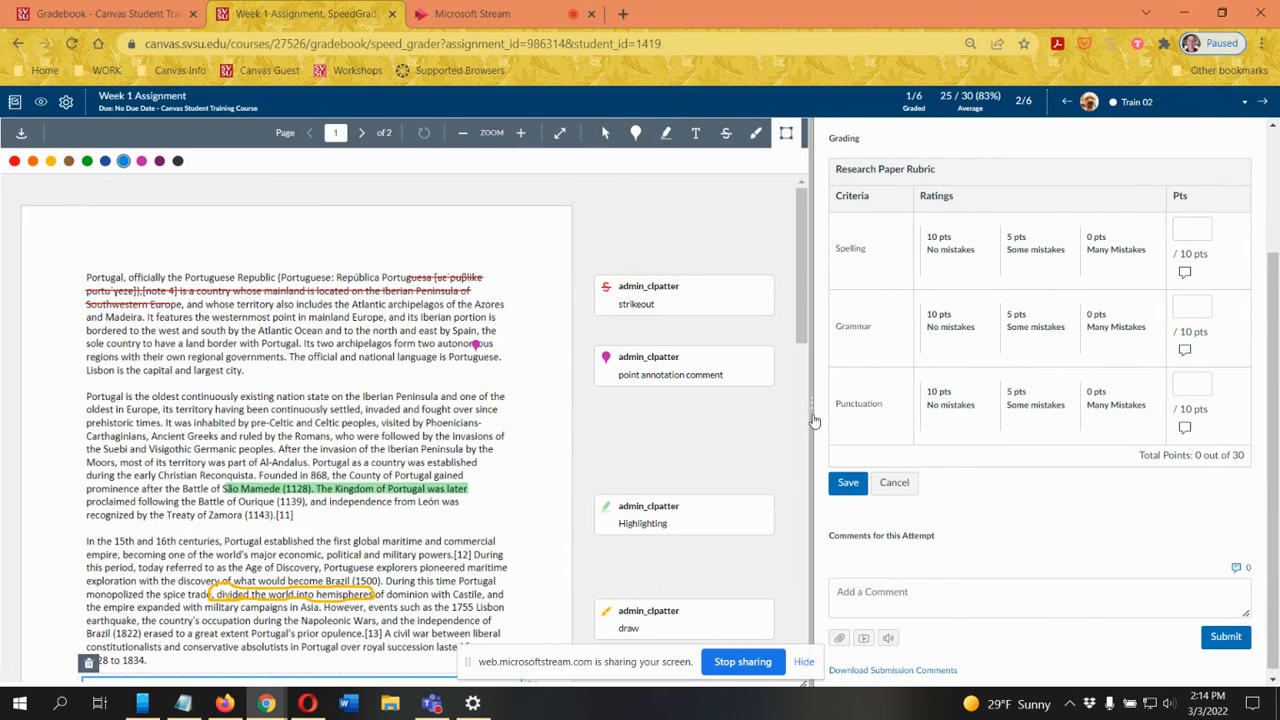
- Rate Train 02's paper 5 points for Spelling, 10 for Grammar and 10 for Punctuation, and save the rubric assessment
{"action": "left_click", "coordinate": [1030, 257]}
{"action": "left_click", "coordinate": [948, 330]}
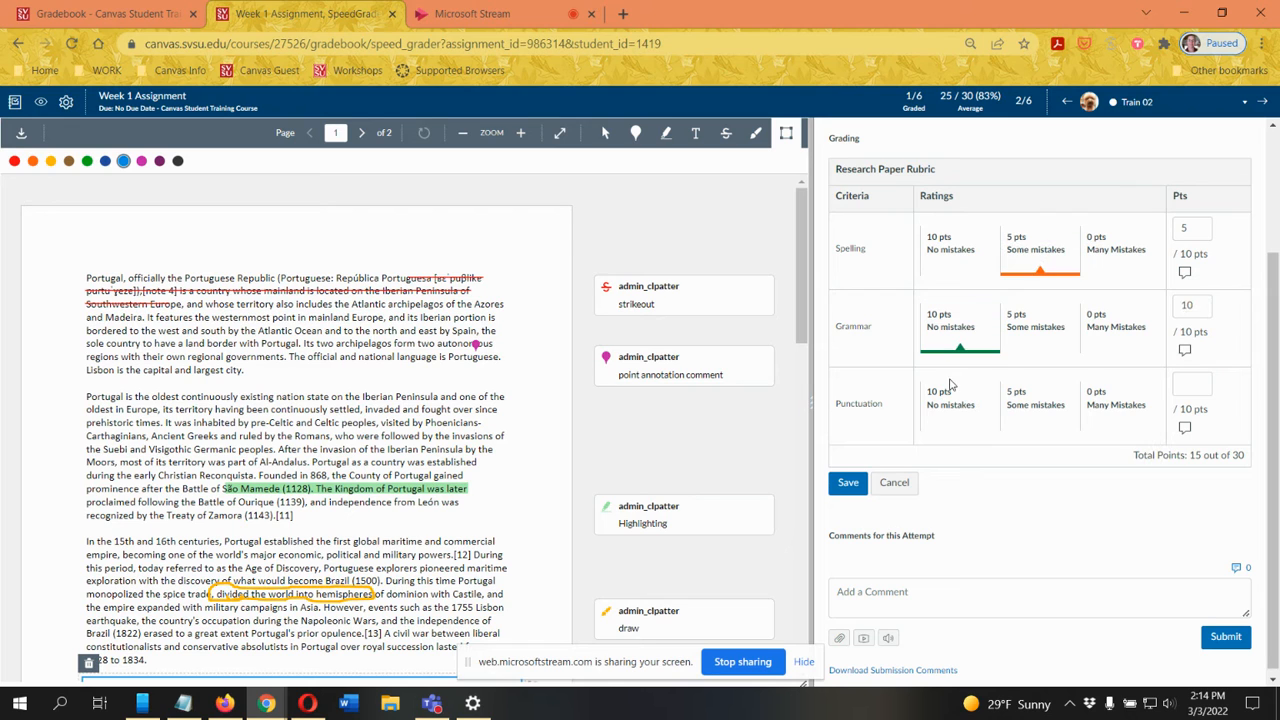
{"action": "scroll", "coordinate": [1065, 479], "scroll_direction": "up", "scroll_amount": 1}
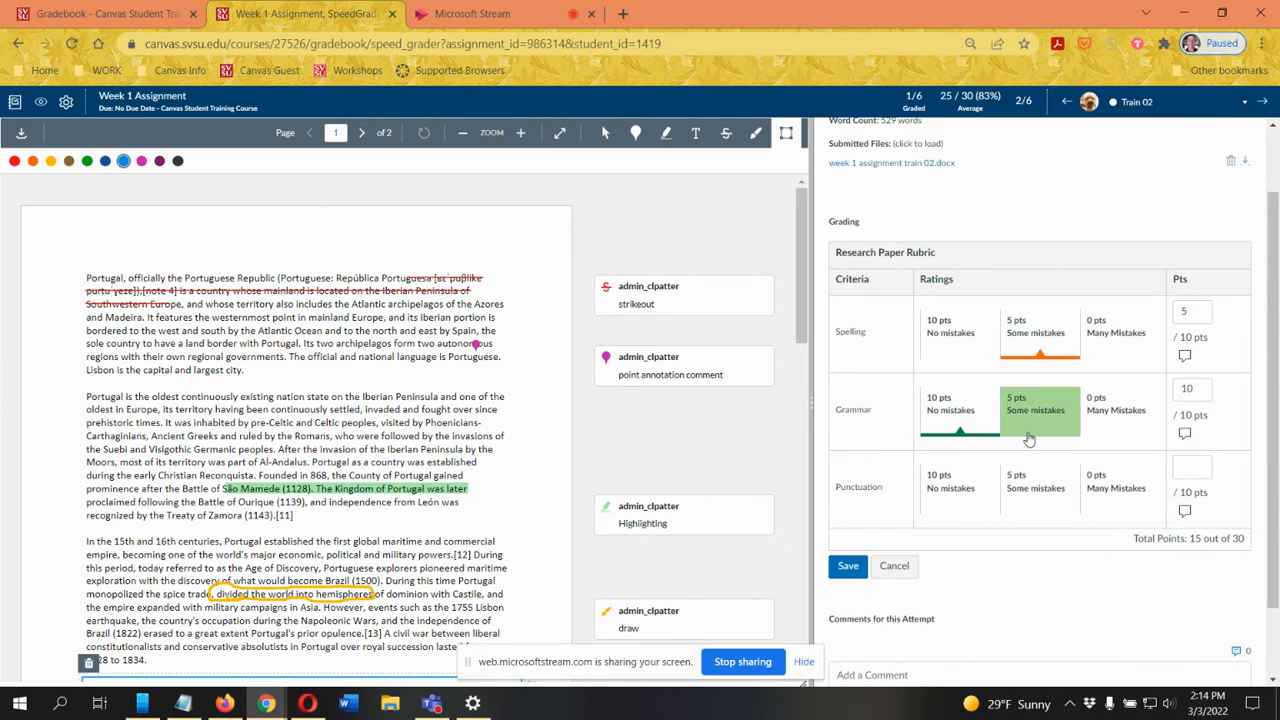
{"action": "scroll", "coordinate": [1108, 543], "scroll_direction": "down", "scroll_amount": 1}
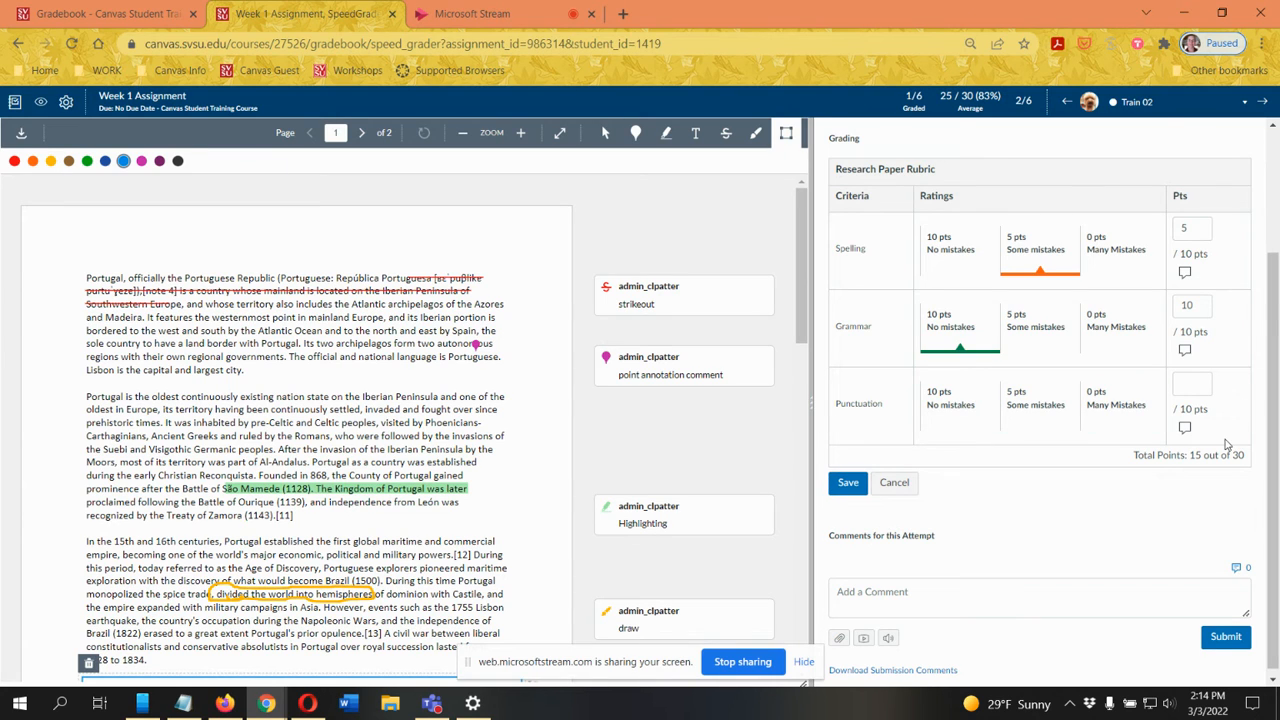
{"action": "scroll", "coordinate": [960, 330], "scroll_direction": "up", "scroll_amount": 2}
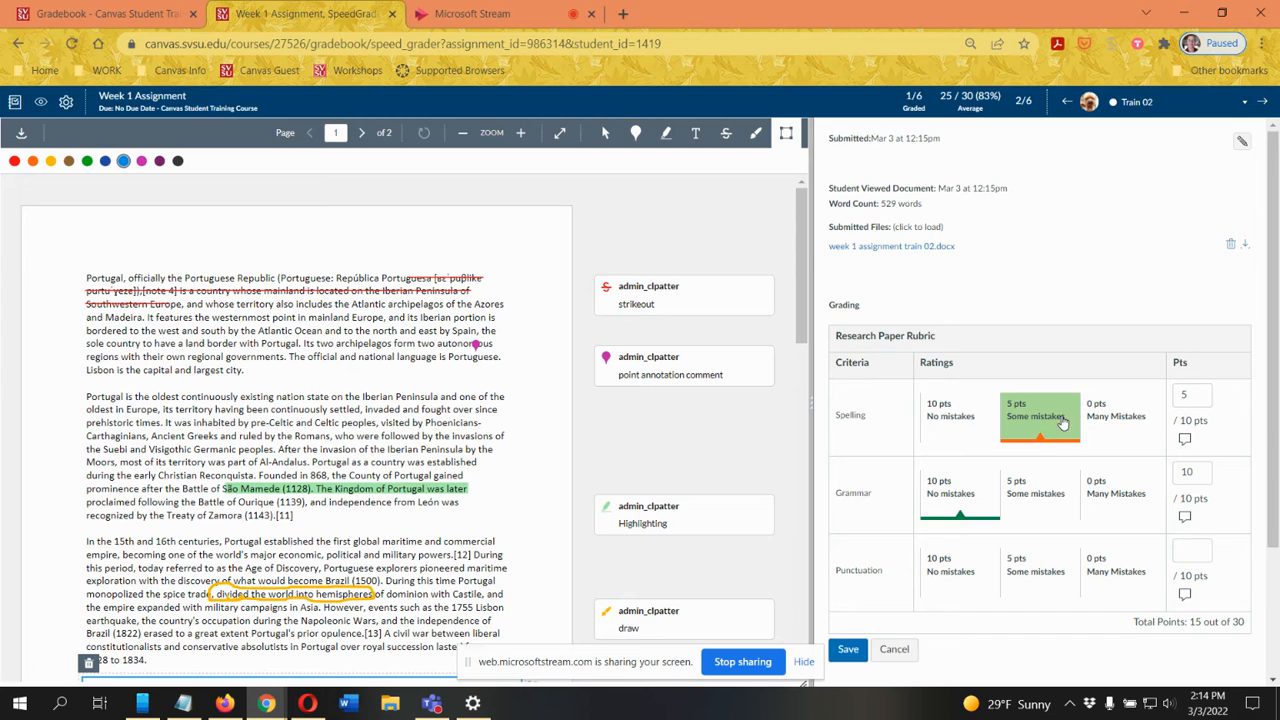
{"action": "scroll", "coordinate": [1055, 425], "scroll_direction": "down", "scroll_amount": 1}
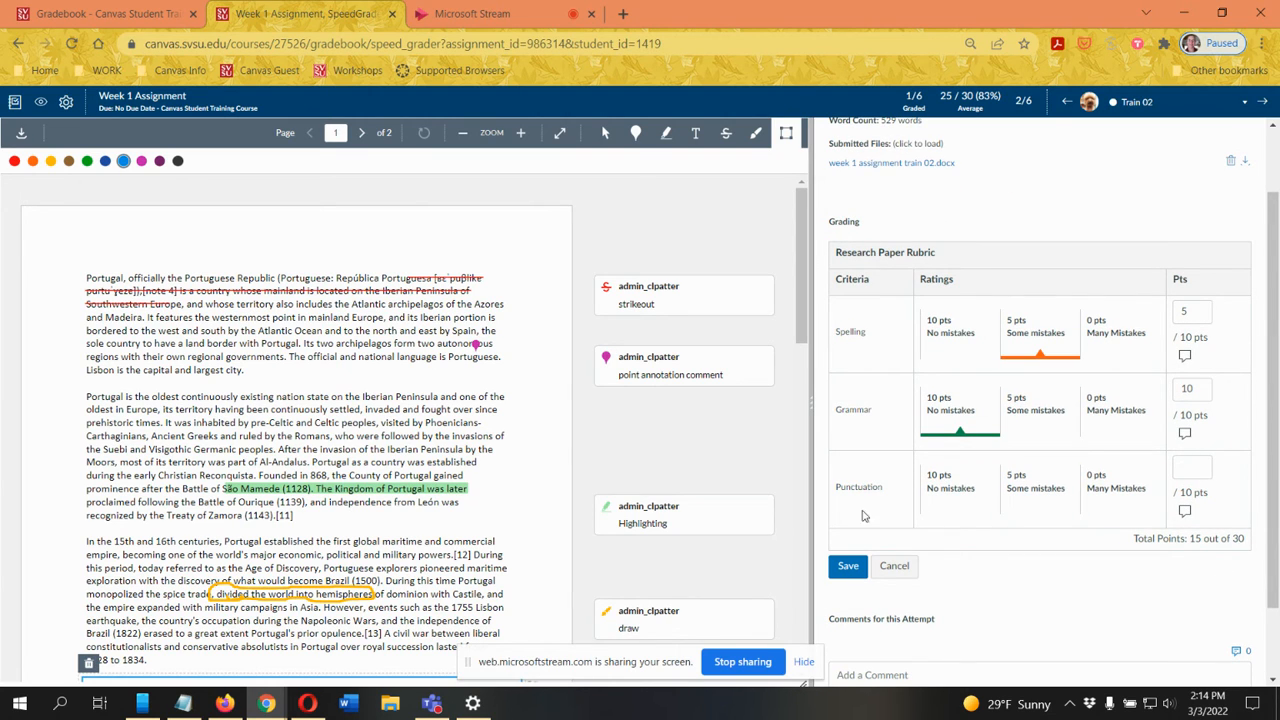
{"action": "left_click", "coordinate": [958, 490]}
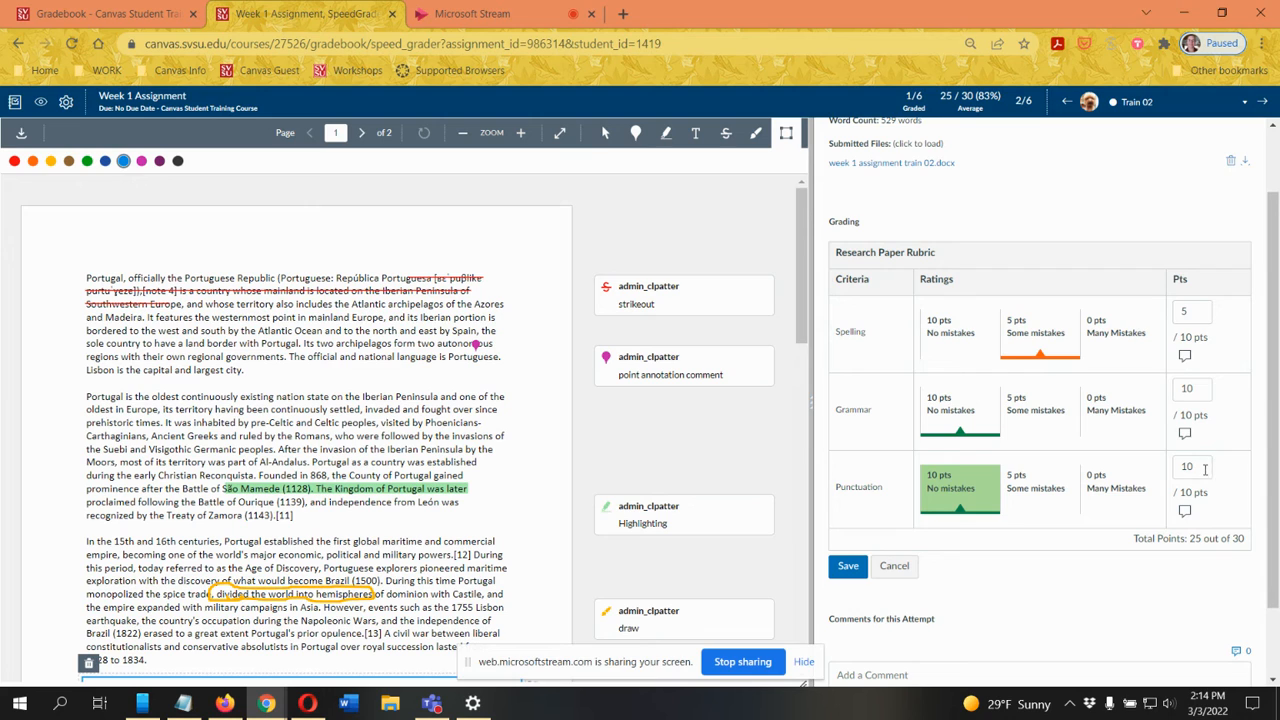
{"action": "left_click", "coordinate": [1186, 358]}
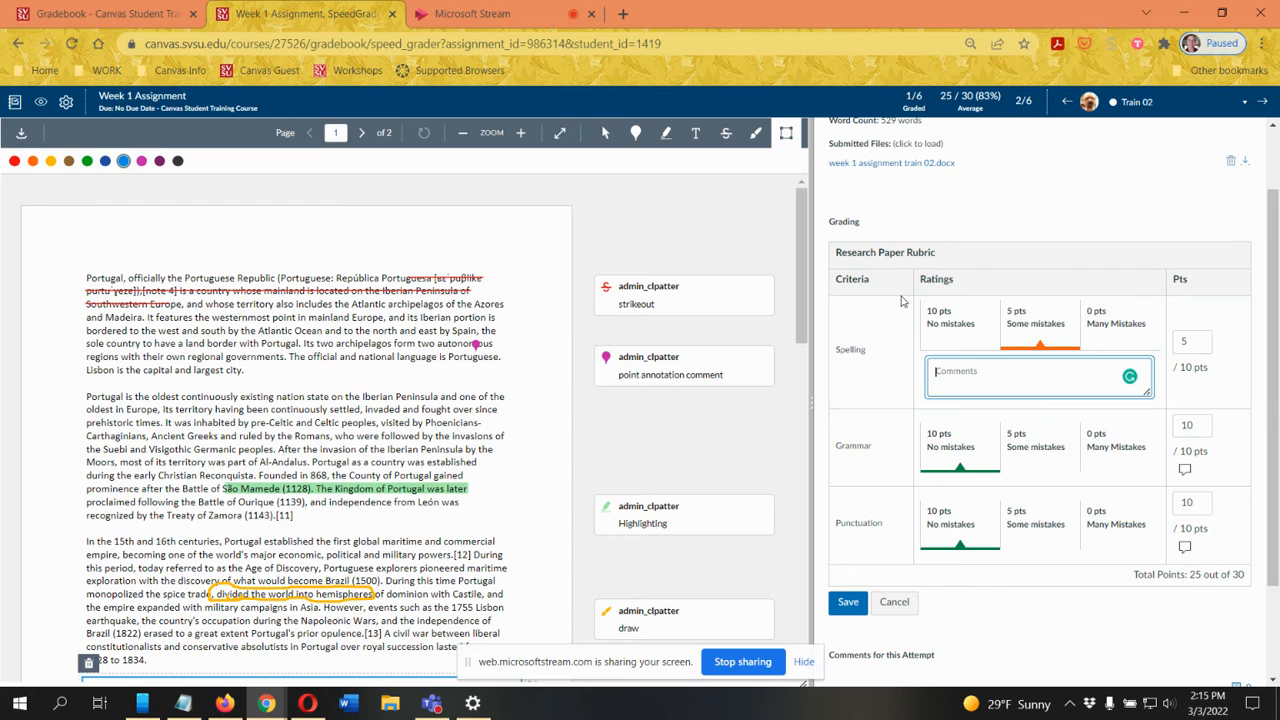
{"action": "left_click", "coordinate": [848, 602]}
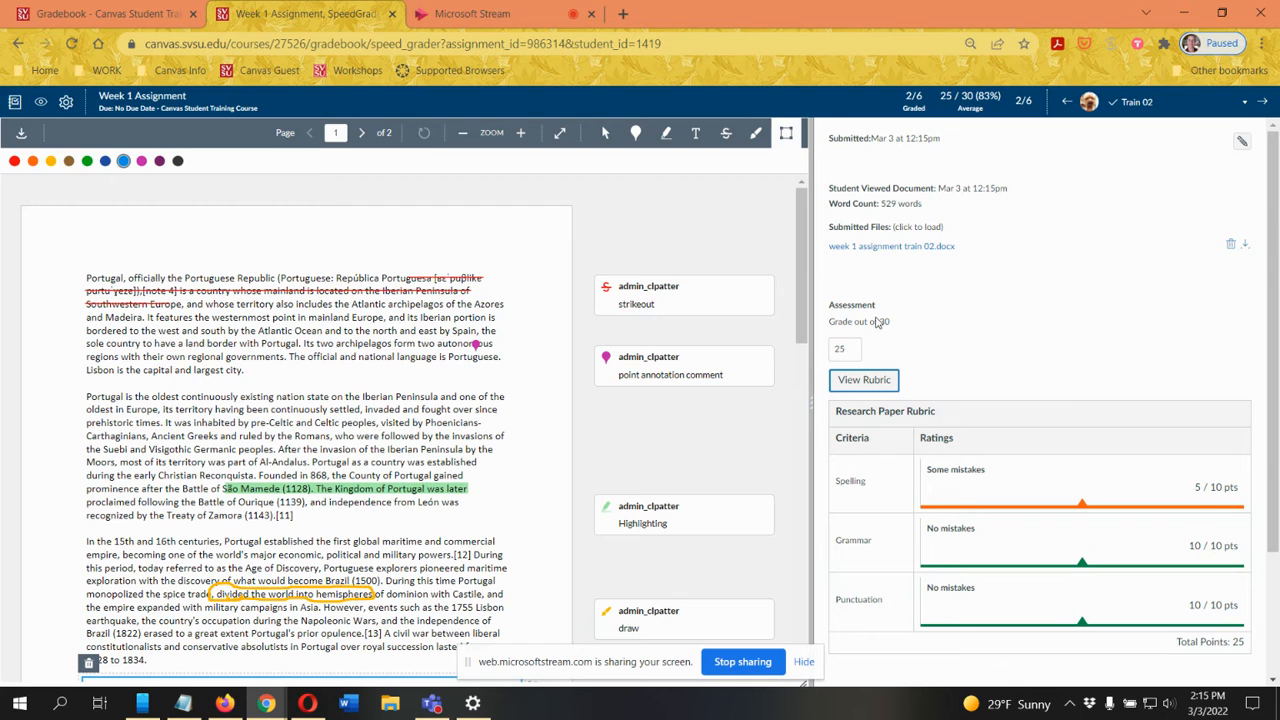
- Write the comment "Good job on your paper." for this attempt
{"action": "scroll", "coordinate": [1277, 343], "scroll_direction": "down", "scroll_amount": 2}
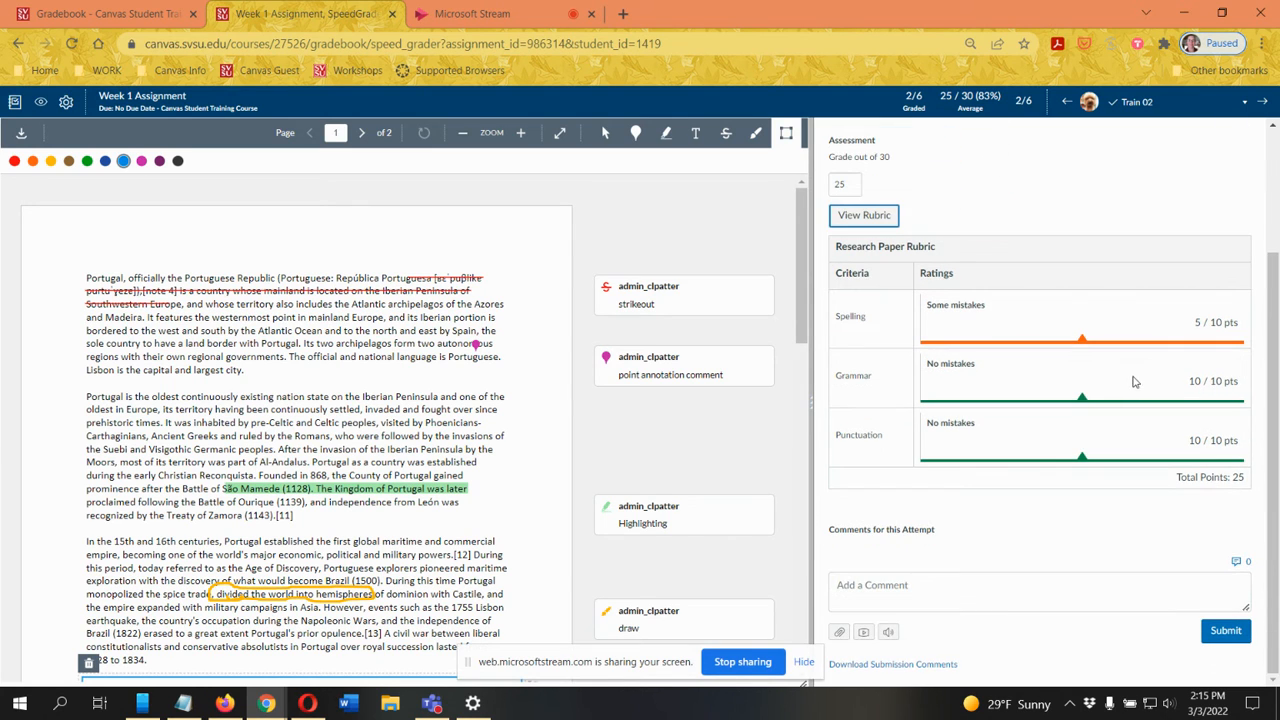
{"action": "left_click", "coordinate": [947, 597]}
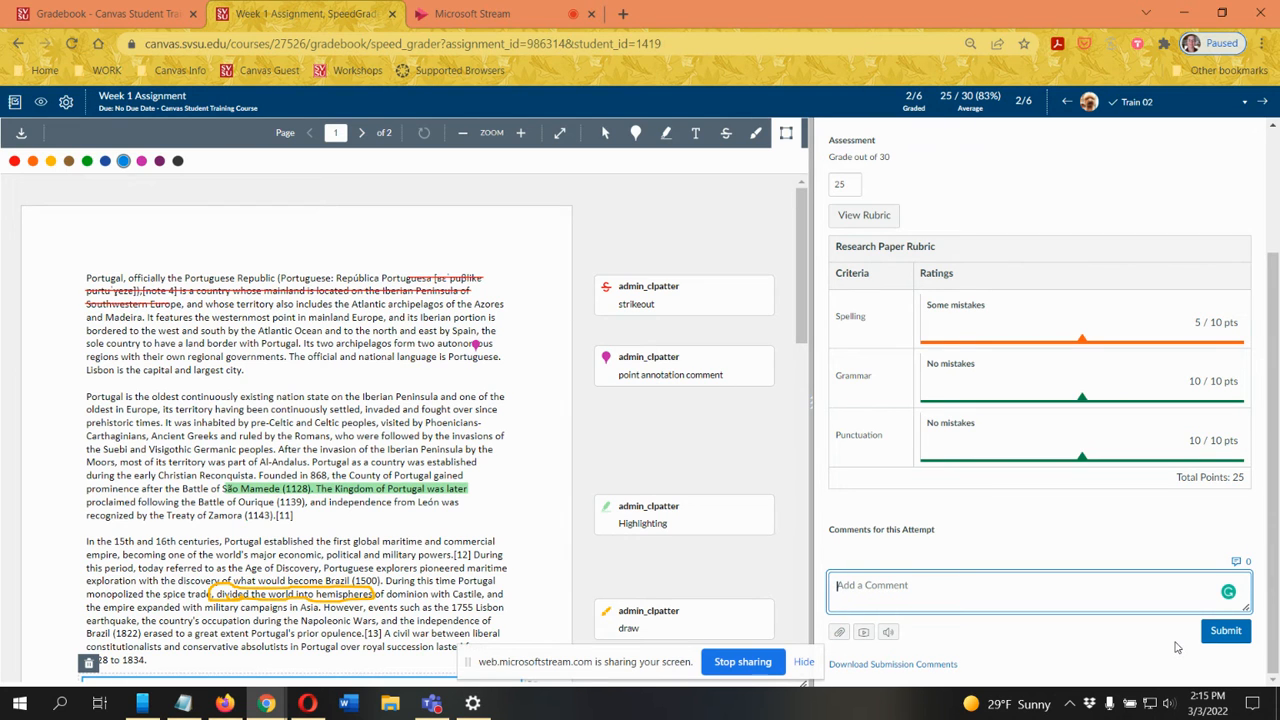
{"action": "type", "text": "Good job on your paper."}
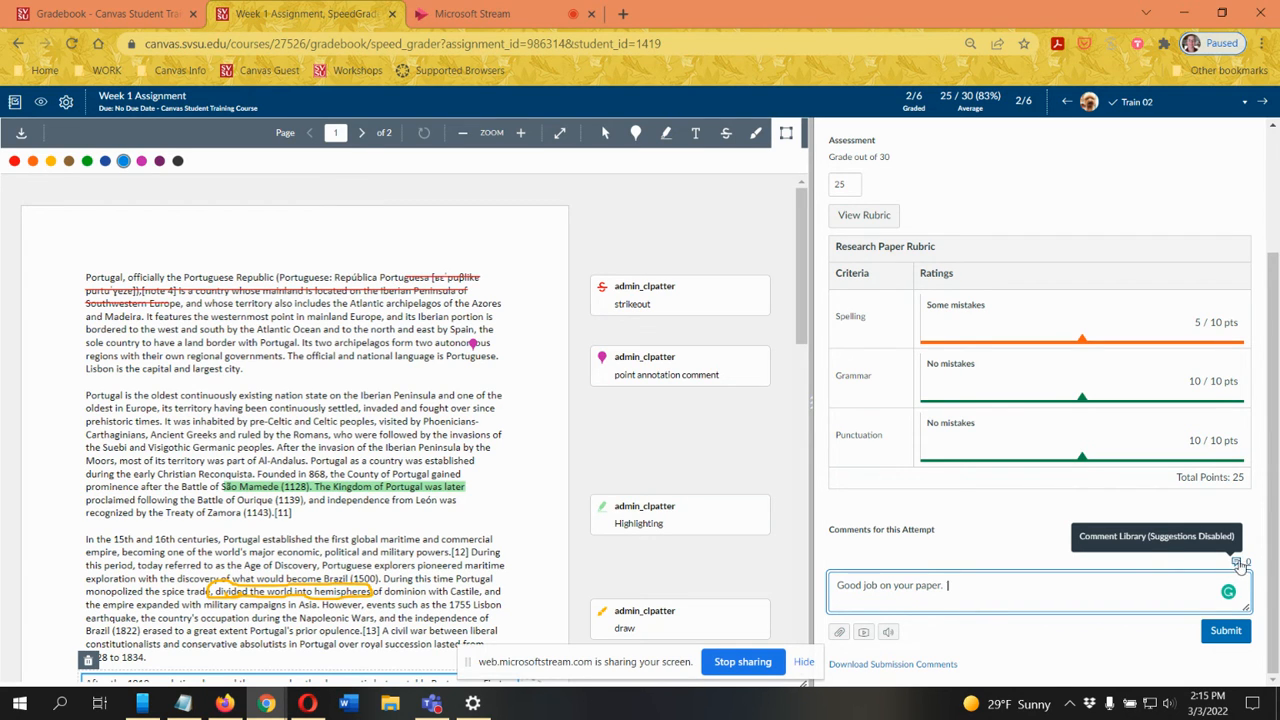
- Turn on suggestions when typing in the Comment Library and submit the comment for this attempt
{"action": "left_click", "coordinate": [1236, 565]}
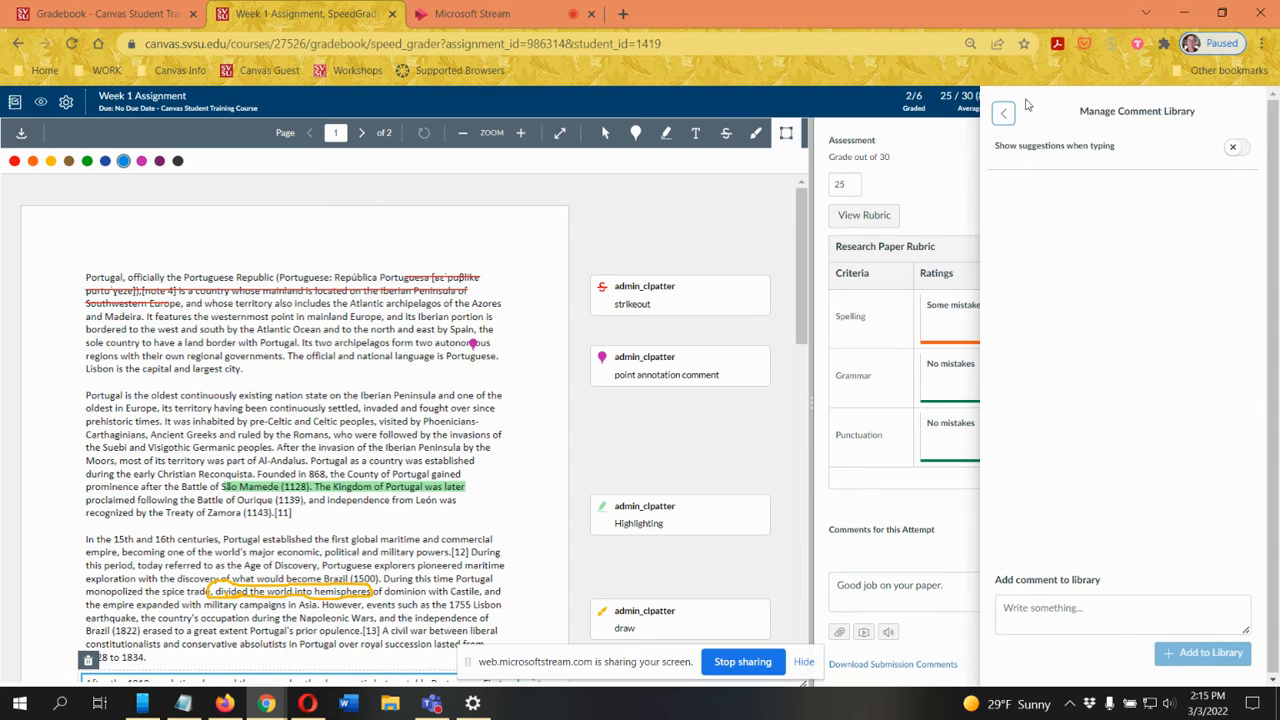
{"action": "left_click", "coordinate": [1236, 150]}
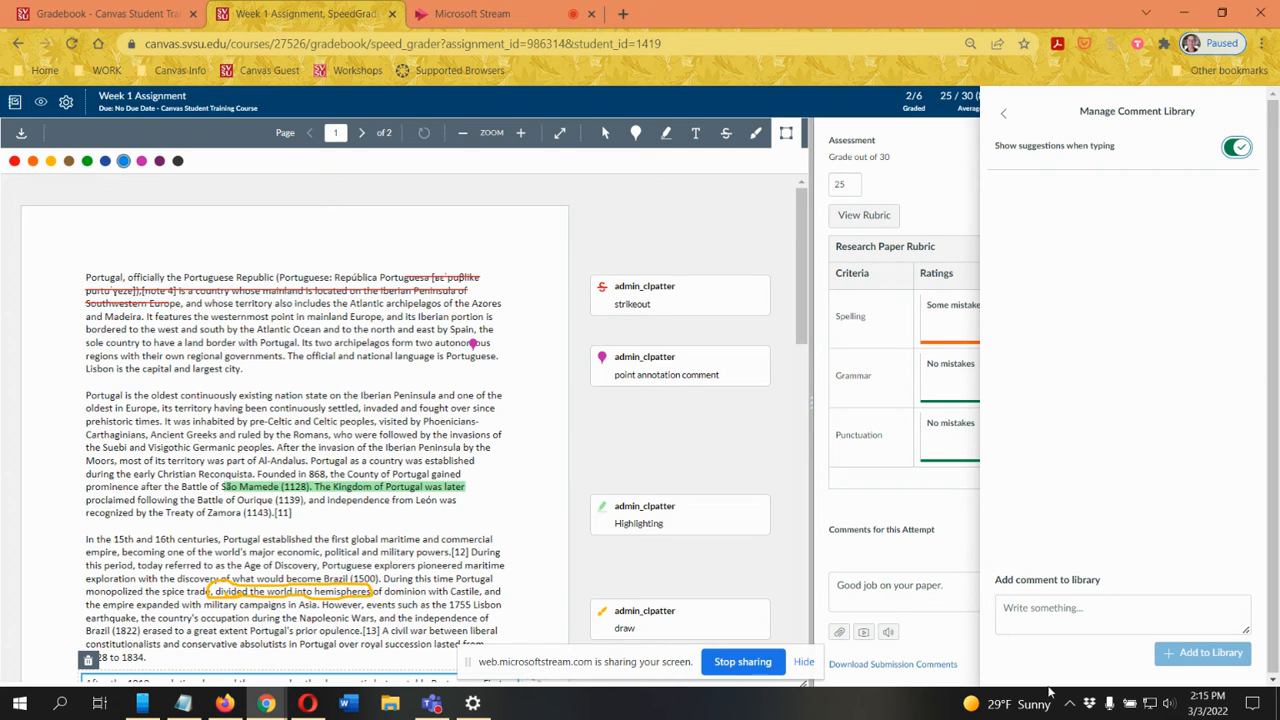
{"action": "left_click", "coordinate": [1054, 612]}
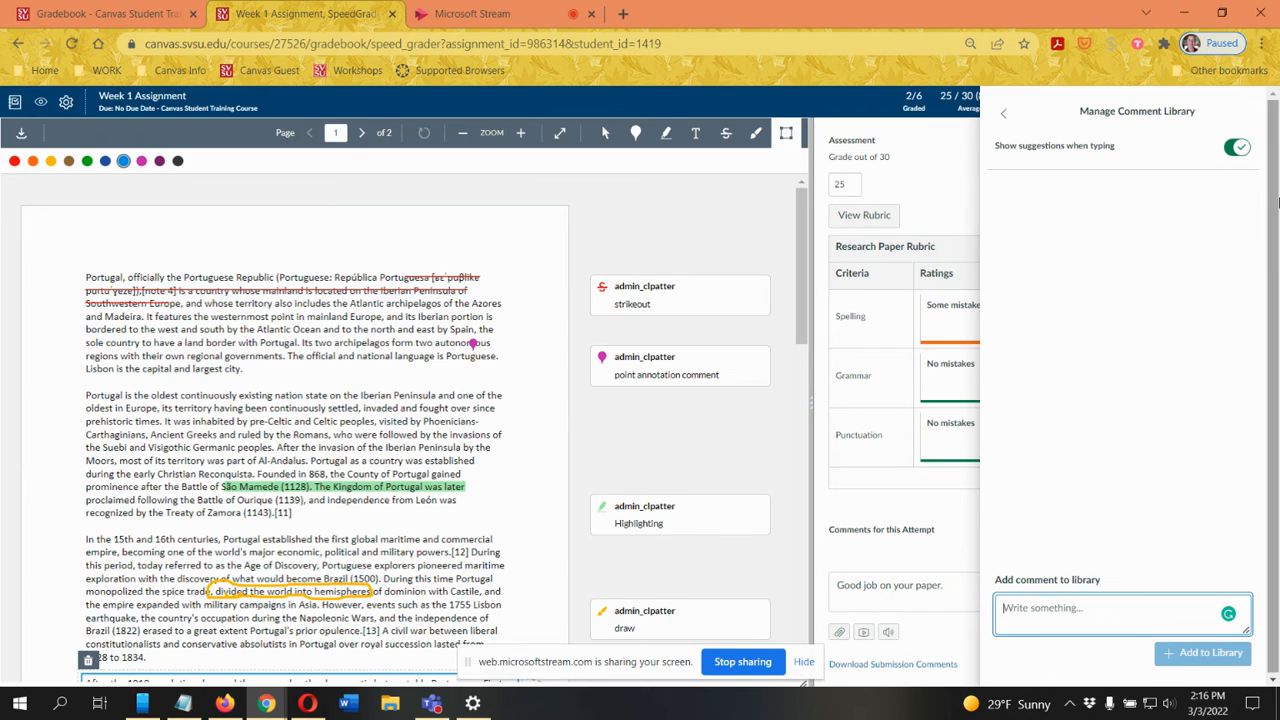
{"action": "left_click", "coordinate": [1237, 150]}
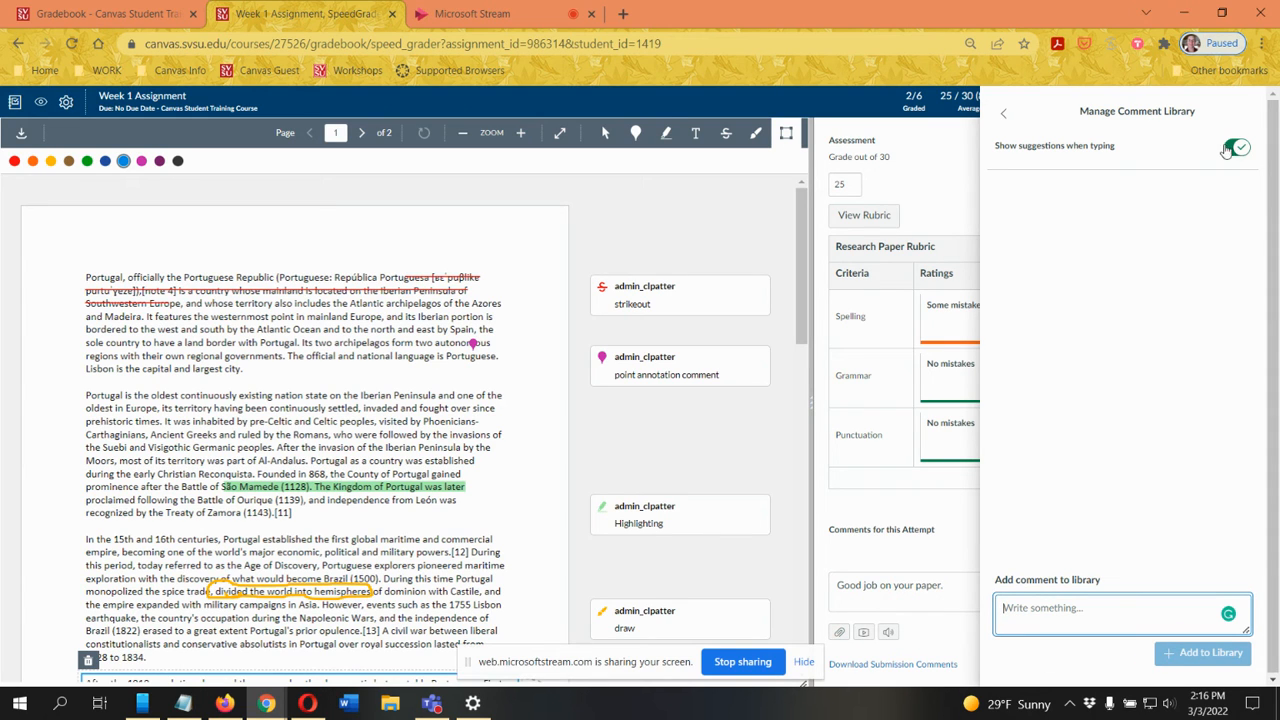
{"action": "left_click", "coordinate": [1004, 113]}
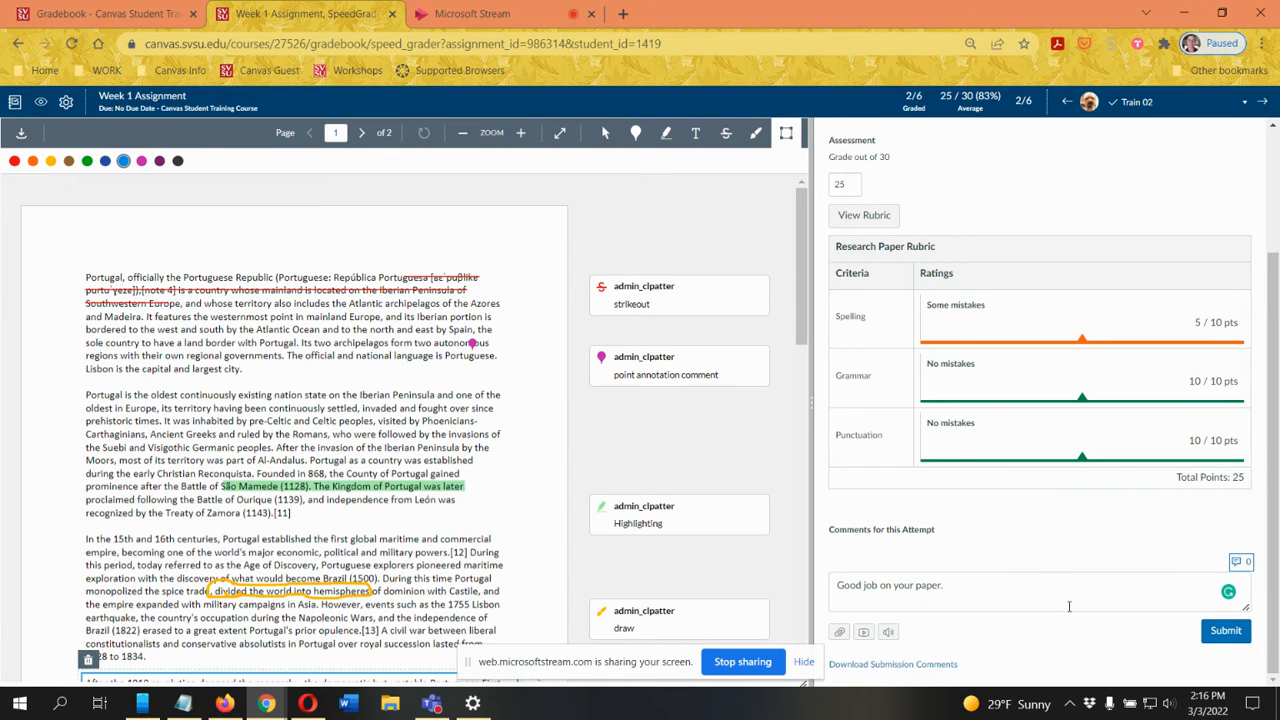
{"action": "left_click", "coordinate": [1226, 631]}
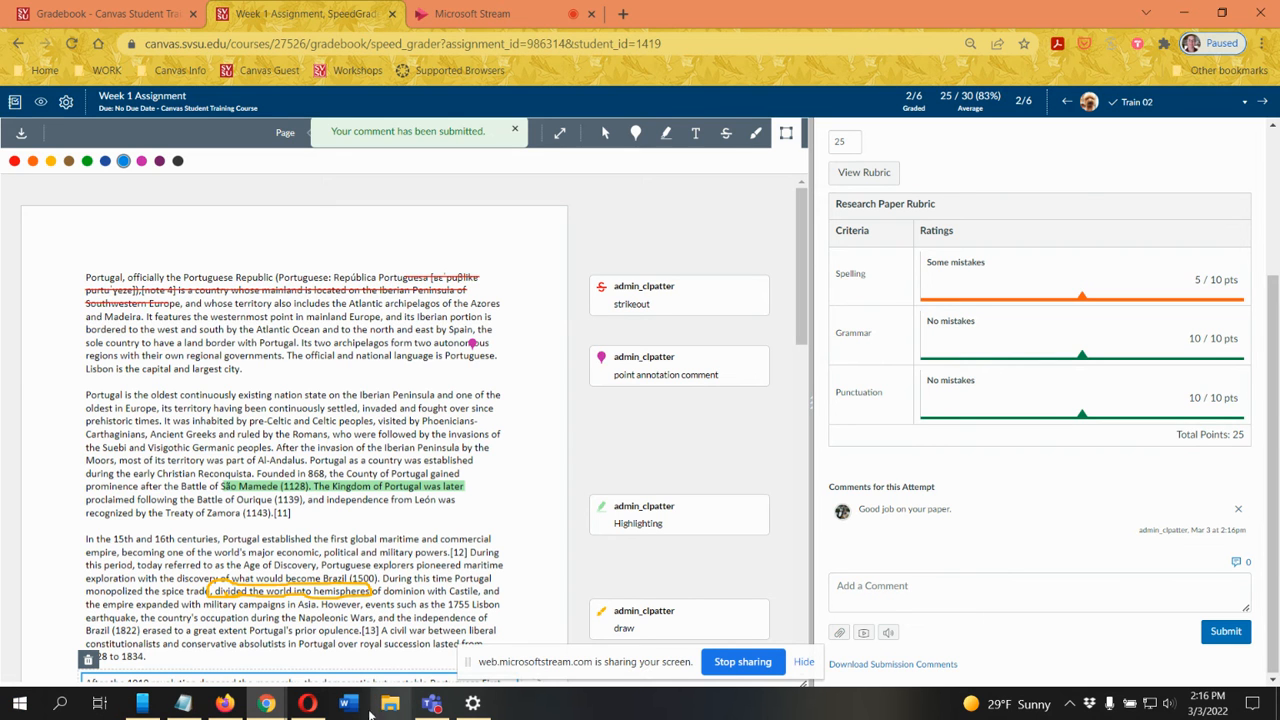
- Switch to the student's Canvas session in the Opera browser, maximize it and open the course's Grades page
{"action": "left_click", "coordinate": [309, 706]}
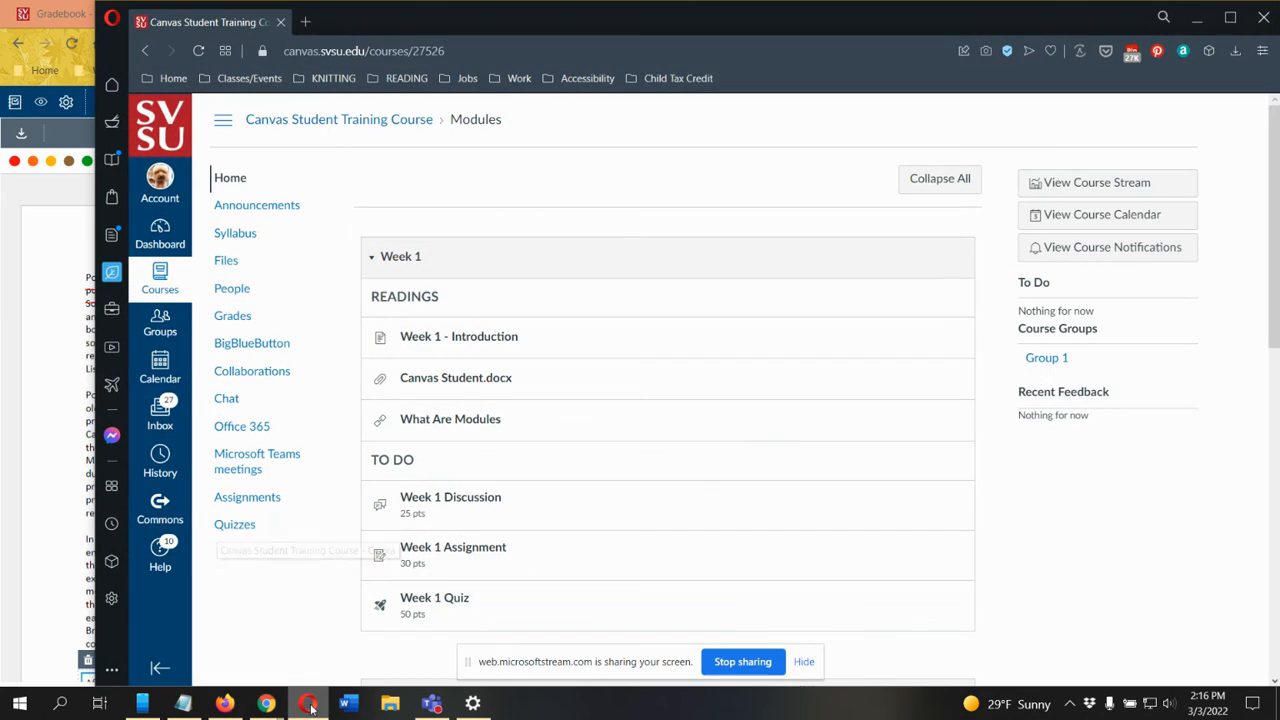
{"action": "left_click", "coordinate": [1230, 17]}
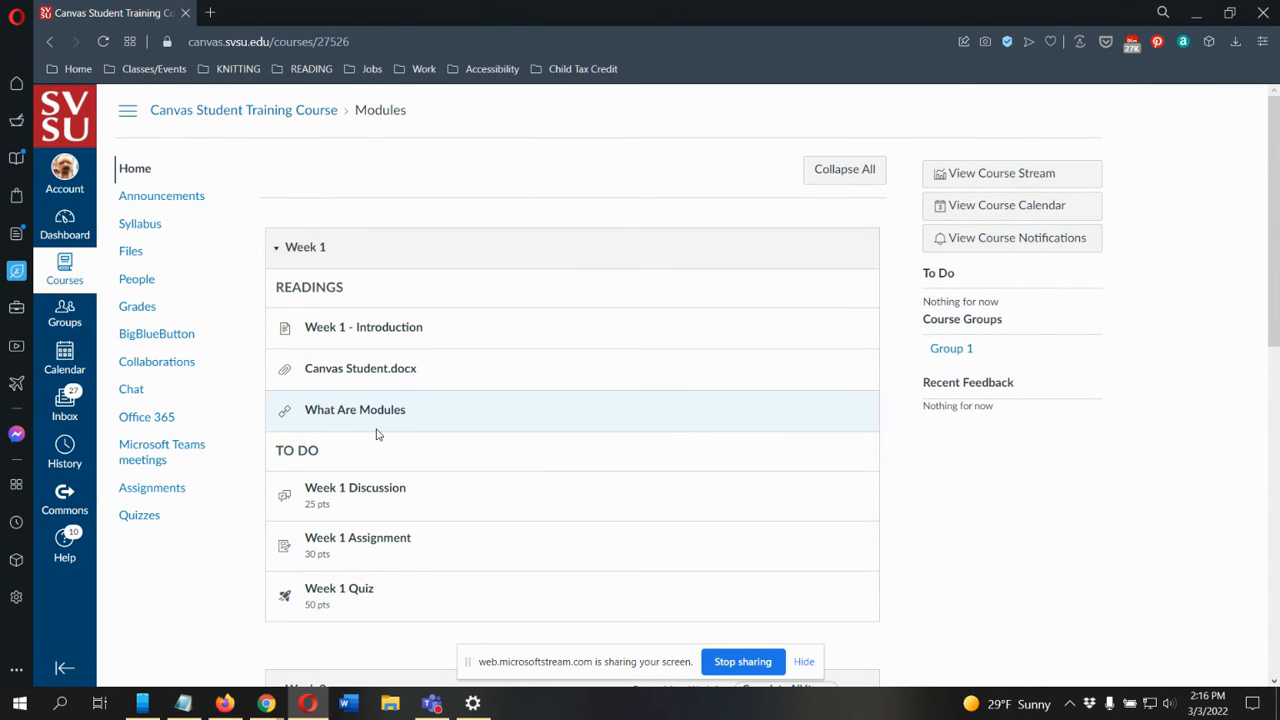
{"action": "left_click", "coordinate": [137, 309]}
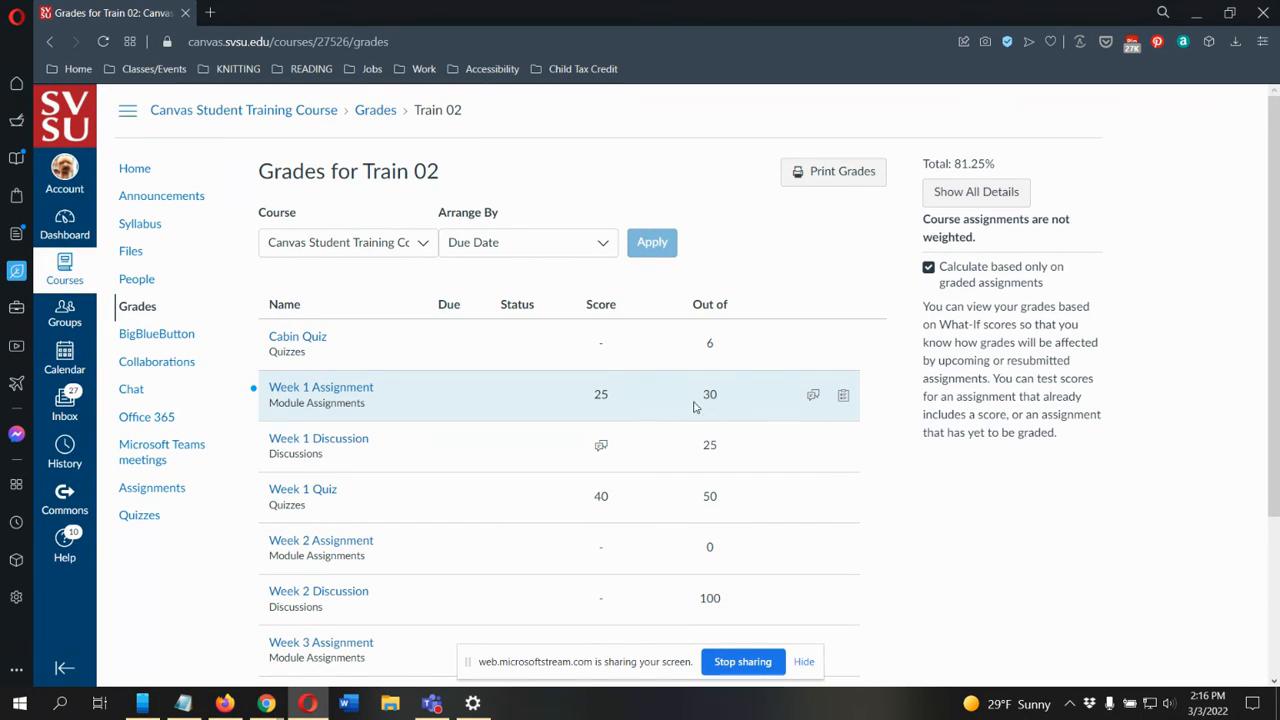
- Review the comment and the Research Paper Rubric assessment attached to the Week 1 Assignment grade, closing each one after viewing
{"action": "left_click", "coordinate": [812, 397]}
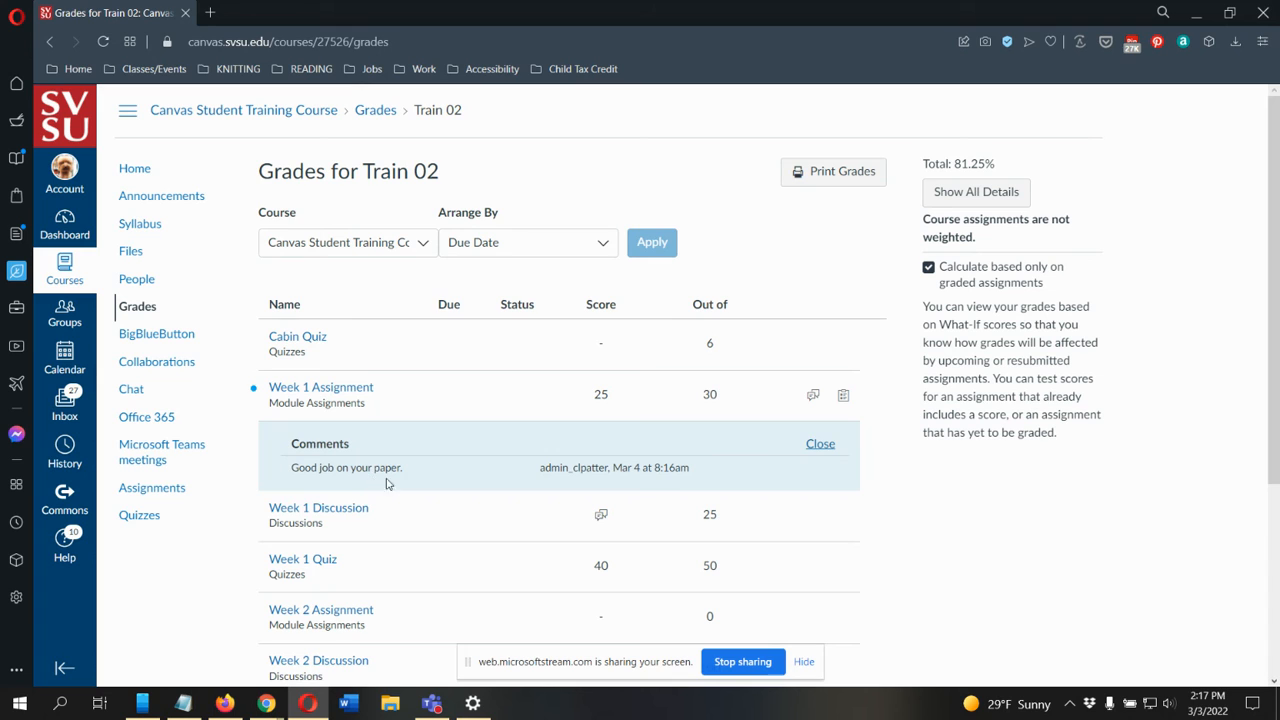
{"action": "left_click", "coordinate": [821, 445]}
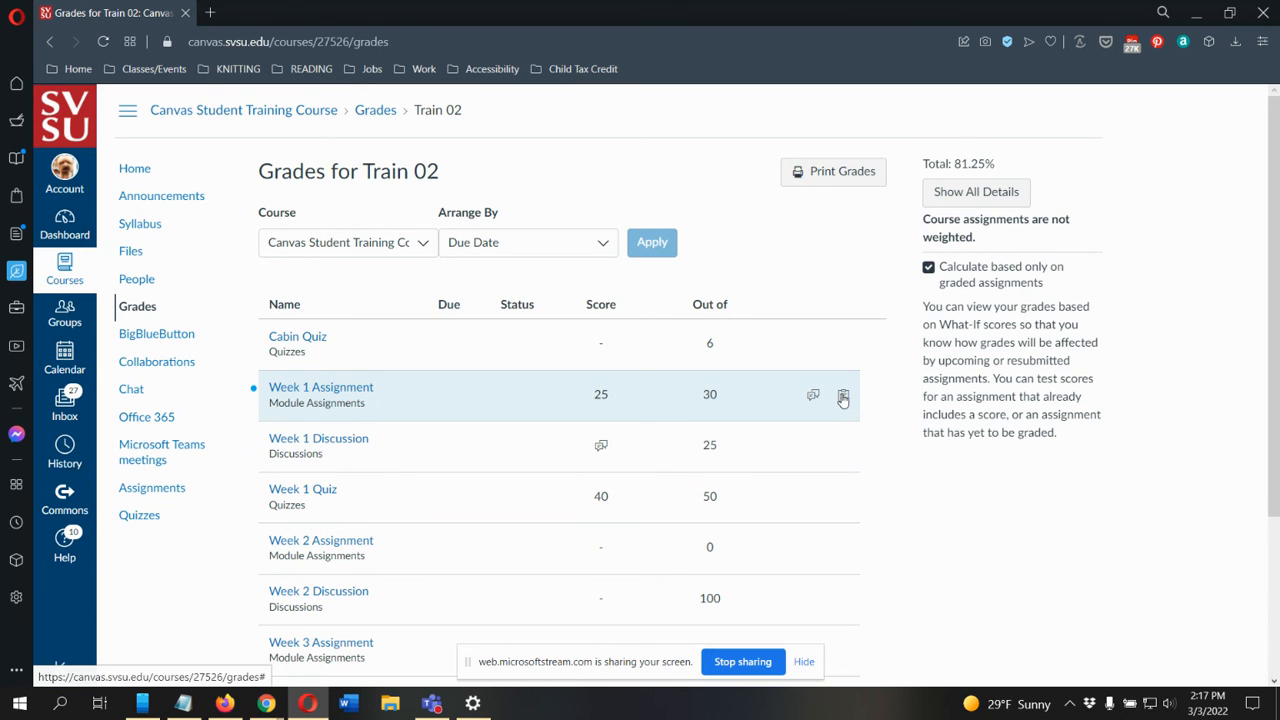
{"action": "left_click", "coordinate": [843, 397]}
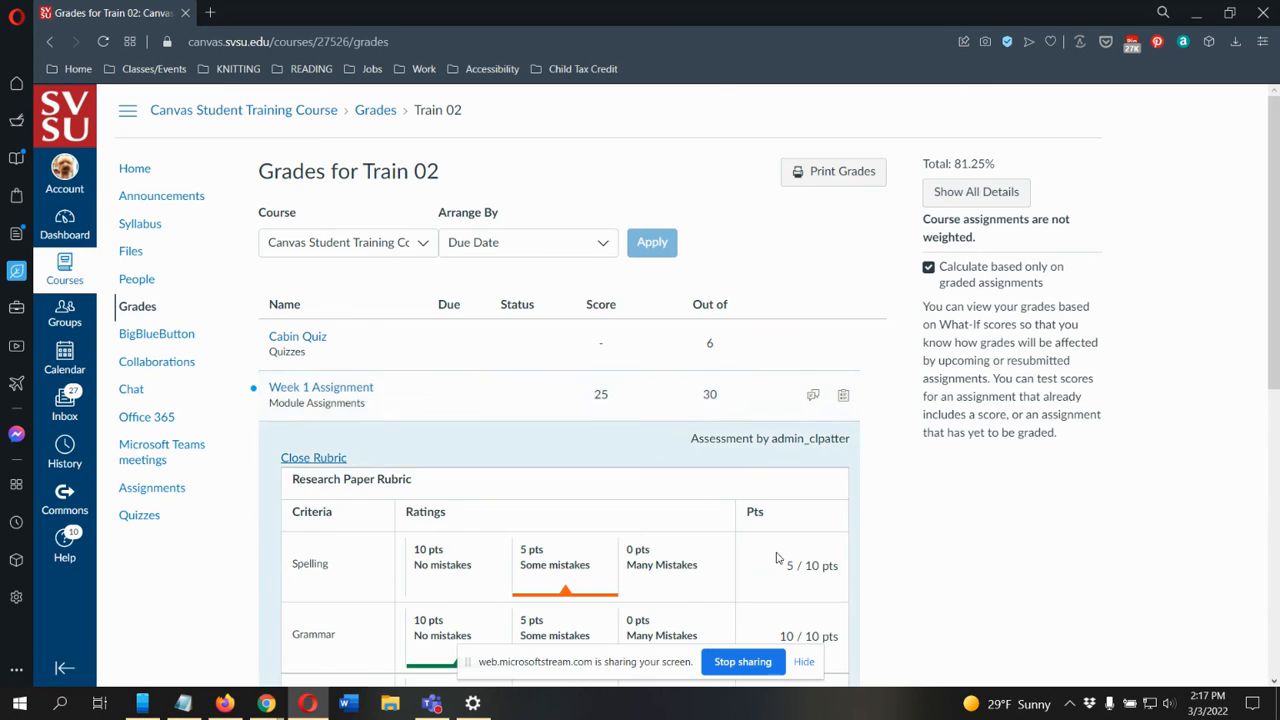
{"action": "scroll", "coordinate": [776, 546], "scroll_direction": "down", "scroll_amount": 3}
{"action": "scroll", "coordinate": [971, 457], "scroll_direction": "down", "scroll_amount": 2}
{"action": "scroll", "coordinate": [971, 457], "scroll_direction": "up", "scroll_amount": 2}
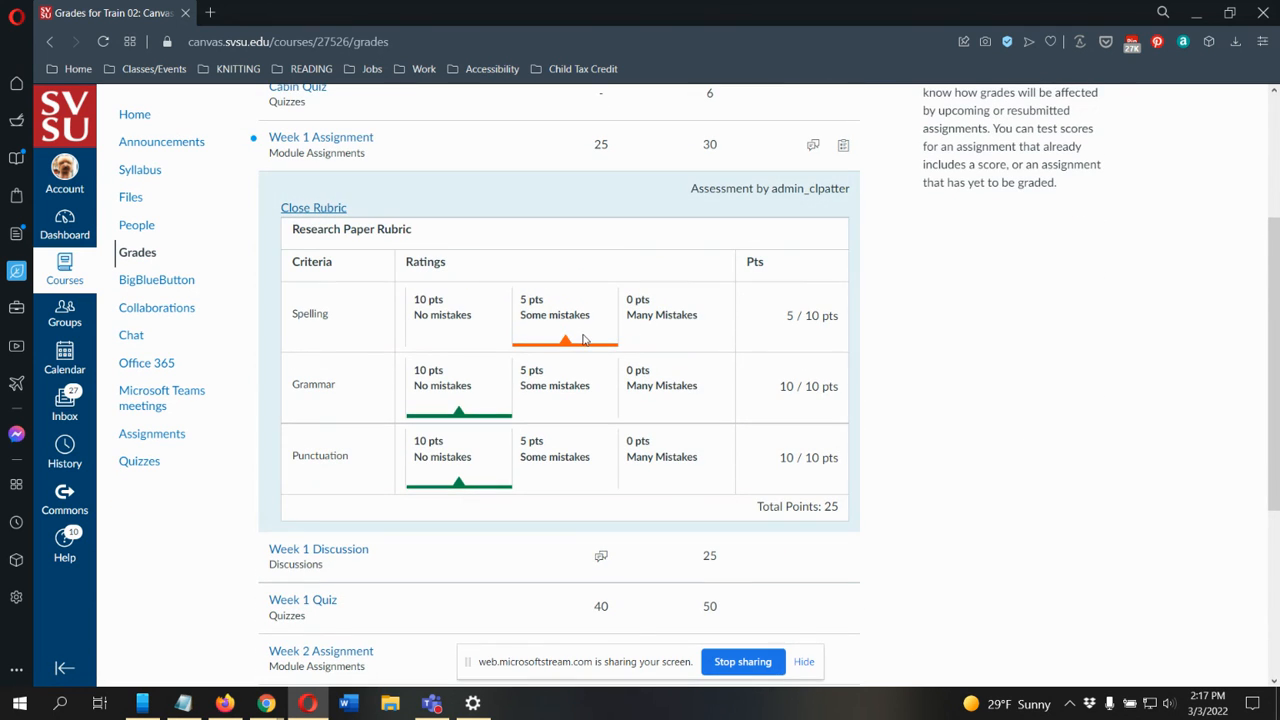
{"action": "scroll", "coordinate": [866, 468], "scroll_direction": "up", "scroll_amount": 2}
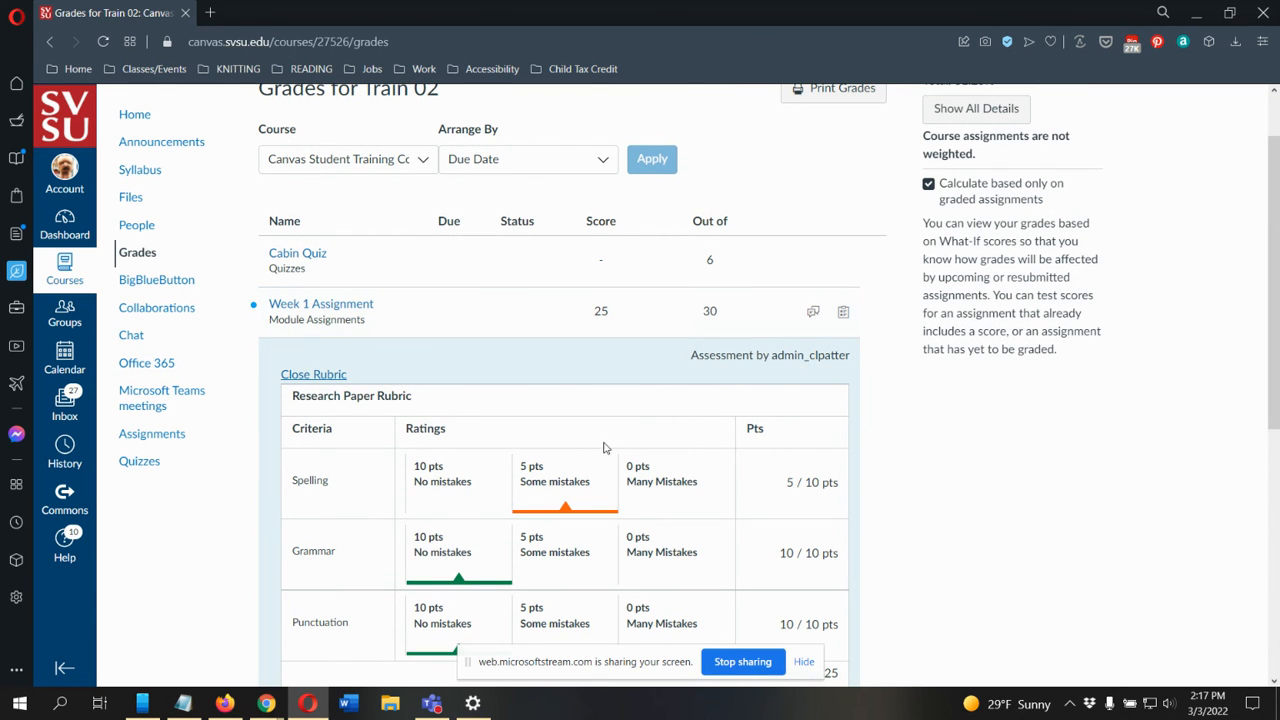
{"action": "left_click", "coordinate": [314, 375]}
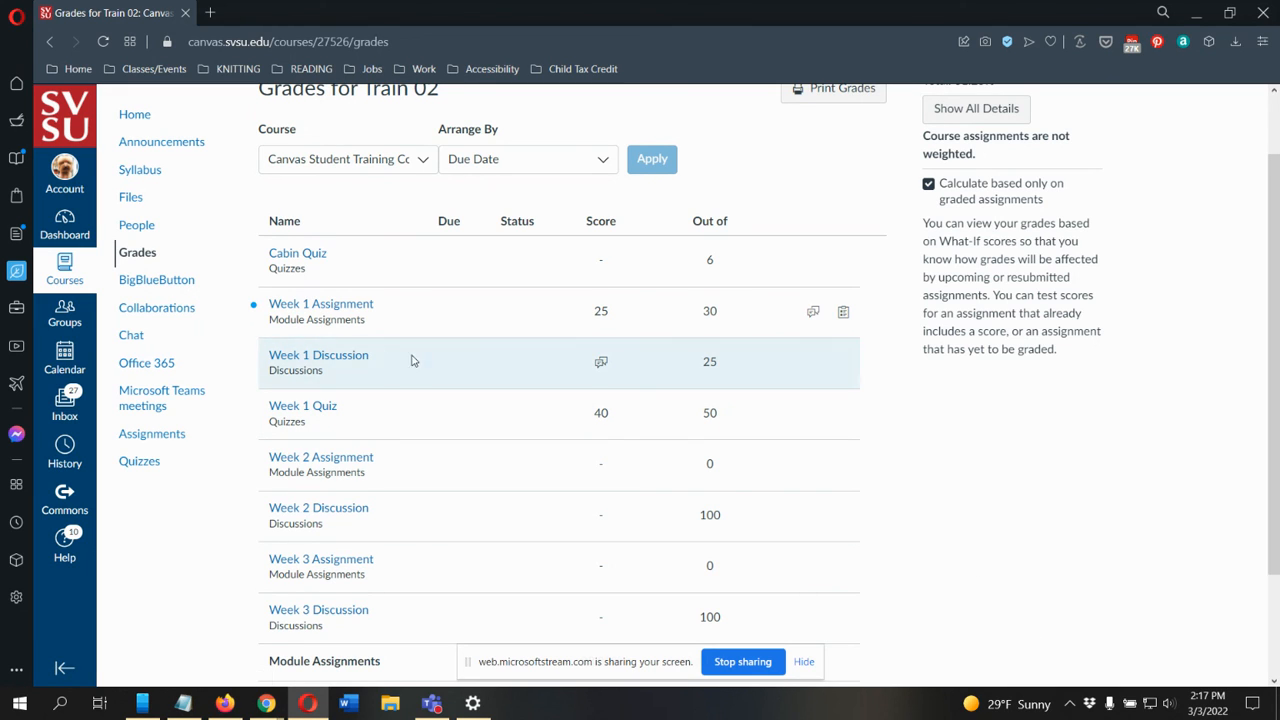
- Open the Week 1 Assignment's details from the grades list, view its rubric and reload the page
{"action": "left_click", "coordinate": [311, 305]}
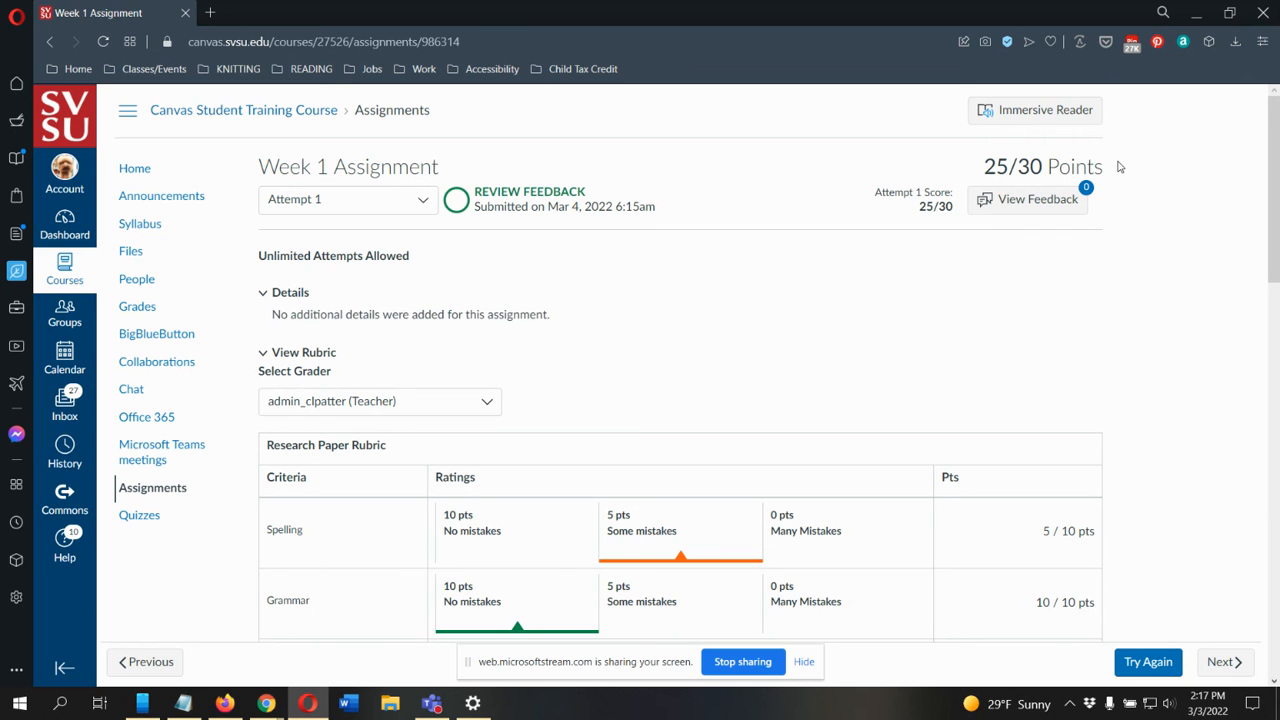
{"action": "scroll", "coordinate": [646, 277], "scroll_direction": "down", "scroll_amount": 3}
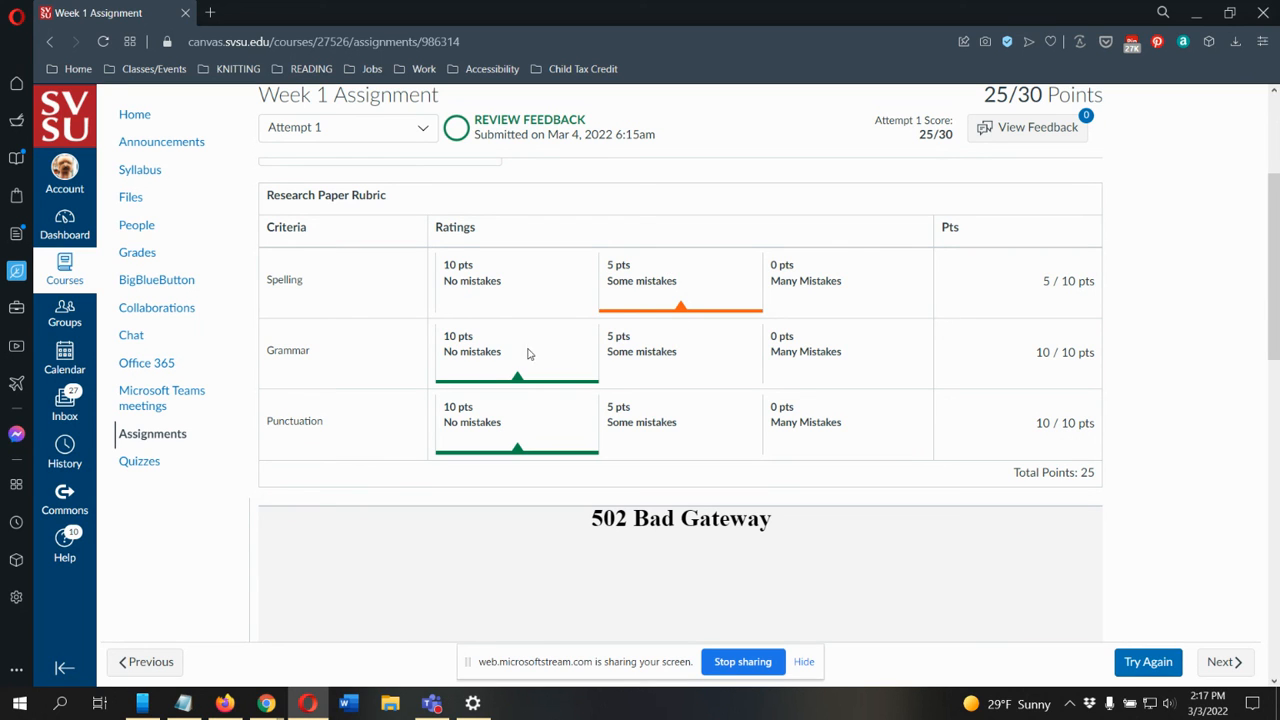
{"action": "left_click", "coordinate": [103, 41]}
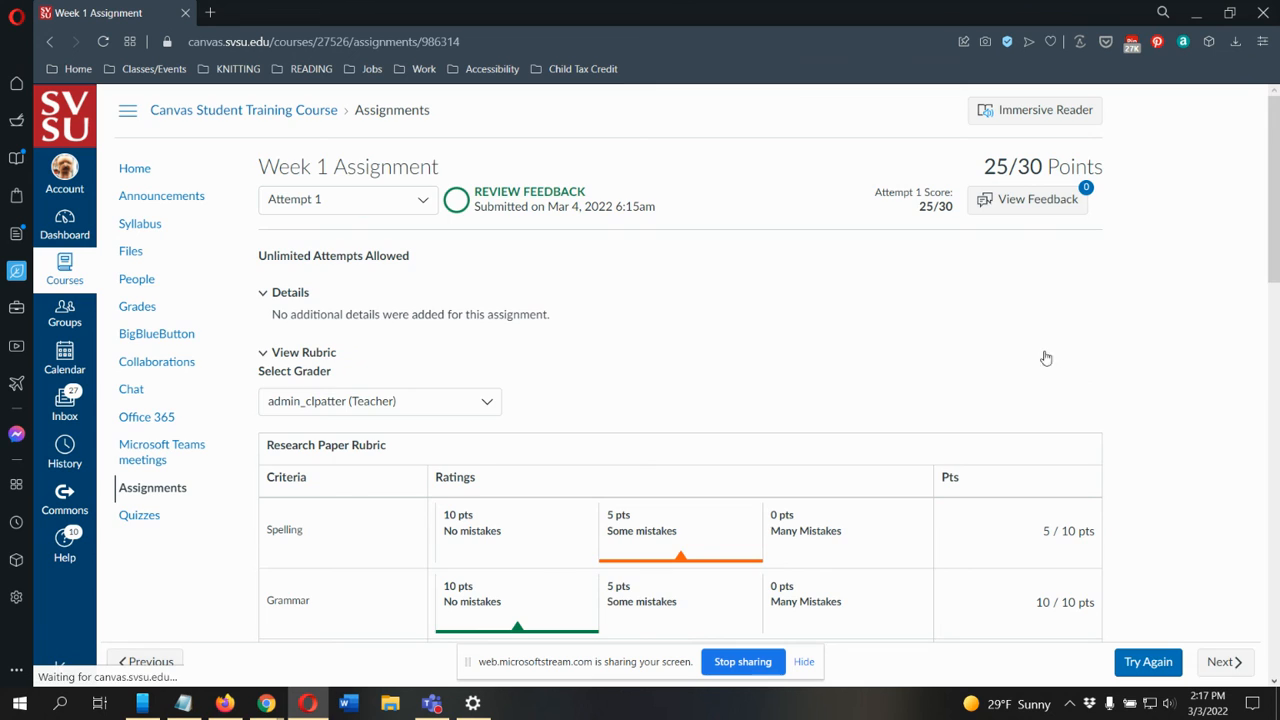
- Examine the teacher's annotations and their comments on the submitted Week 1 Assignment document
{"action": "scroll", "coordinate": [1080, 340], "scroll_direction": "down", "scroll_amount": 5}
{"action": "scroll", "coordinate": [1155, 319], "scroll_direction": "down", "scroll_amount": 1}
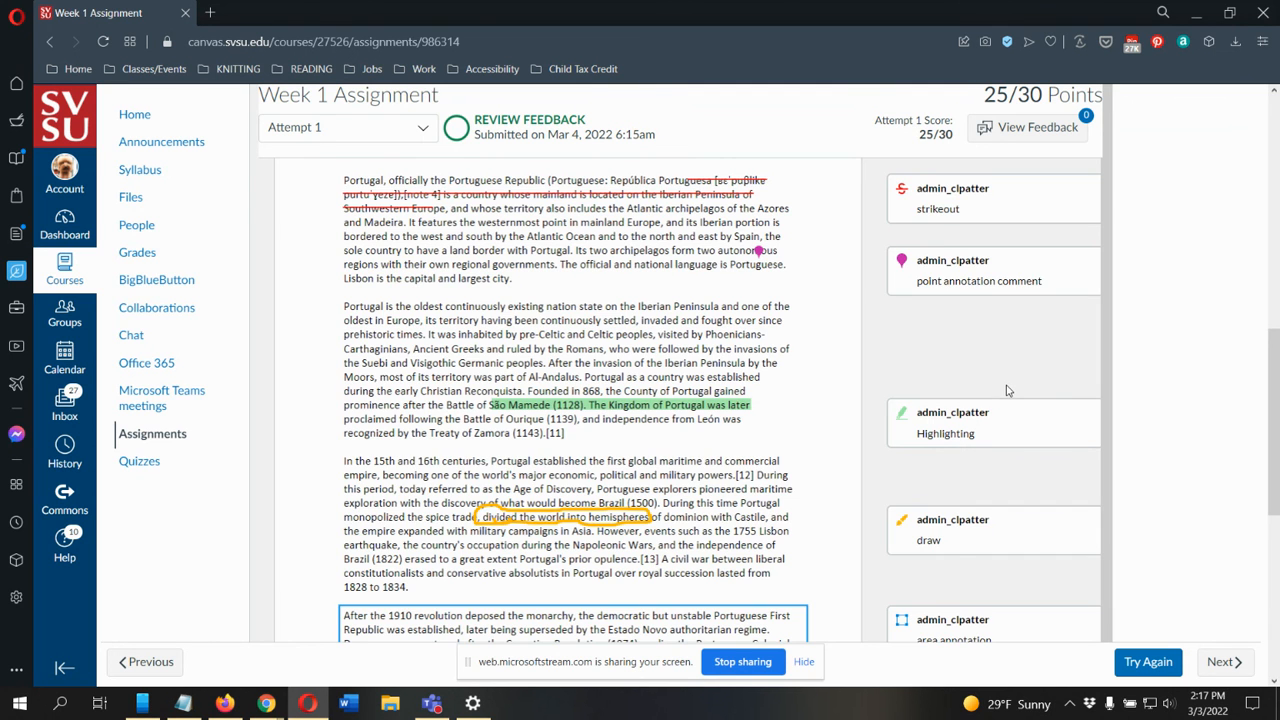
{"action": "scroll", "coordinate": [811, 350], "scroll_direction": "up", "scroll_amount": 3}
{"action": "scroll", "coordinate": [810, 346], "scroll_direction": "down", "scroll_amount": 3}
{"action": "scroll", "coordinate": [810, 346], "scroll_direction": "up", "scroll_amount": 3}
{"action": "scroll", "coordinate": [1183, 379], "scroll_direction": "down", "scroll_amount": 3}
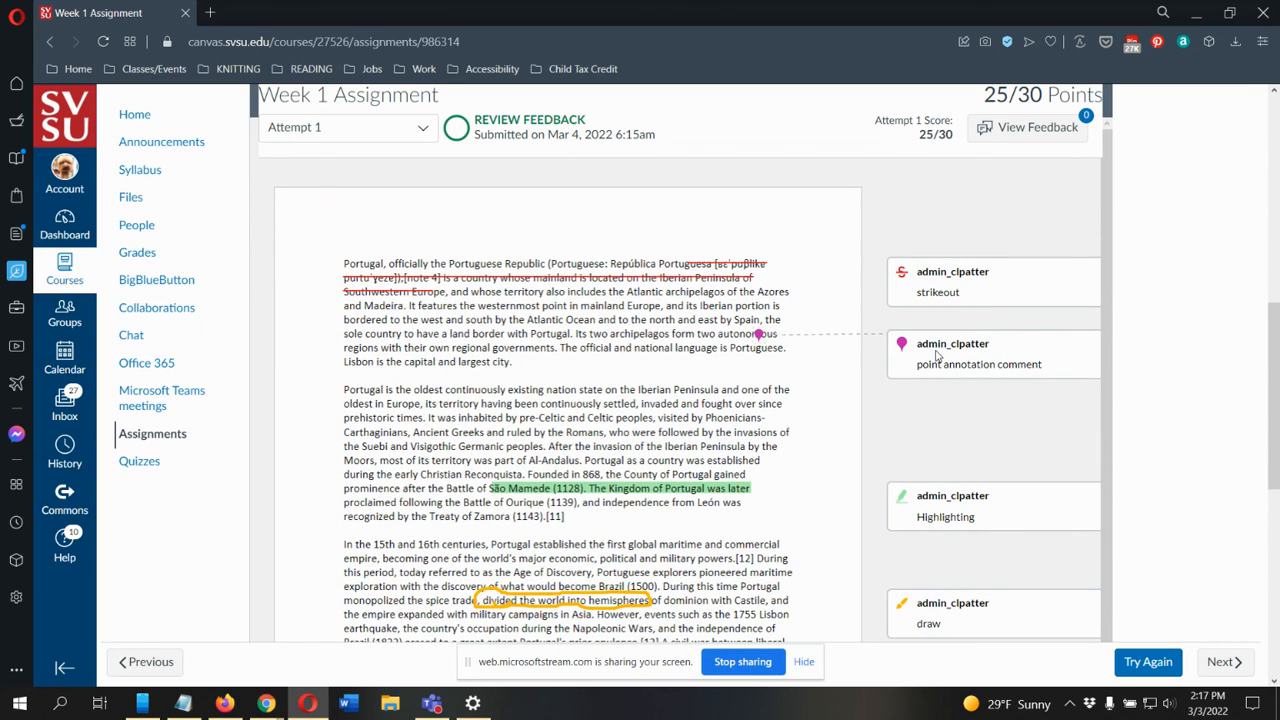
{"action": "scroll", "coordinate": [920, 495], "scroll_direction": "down", "scroll_amount": 1}
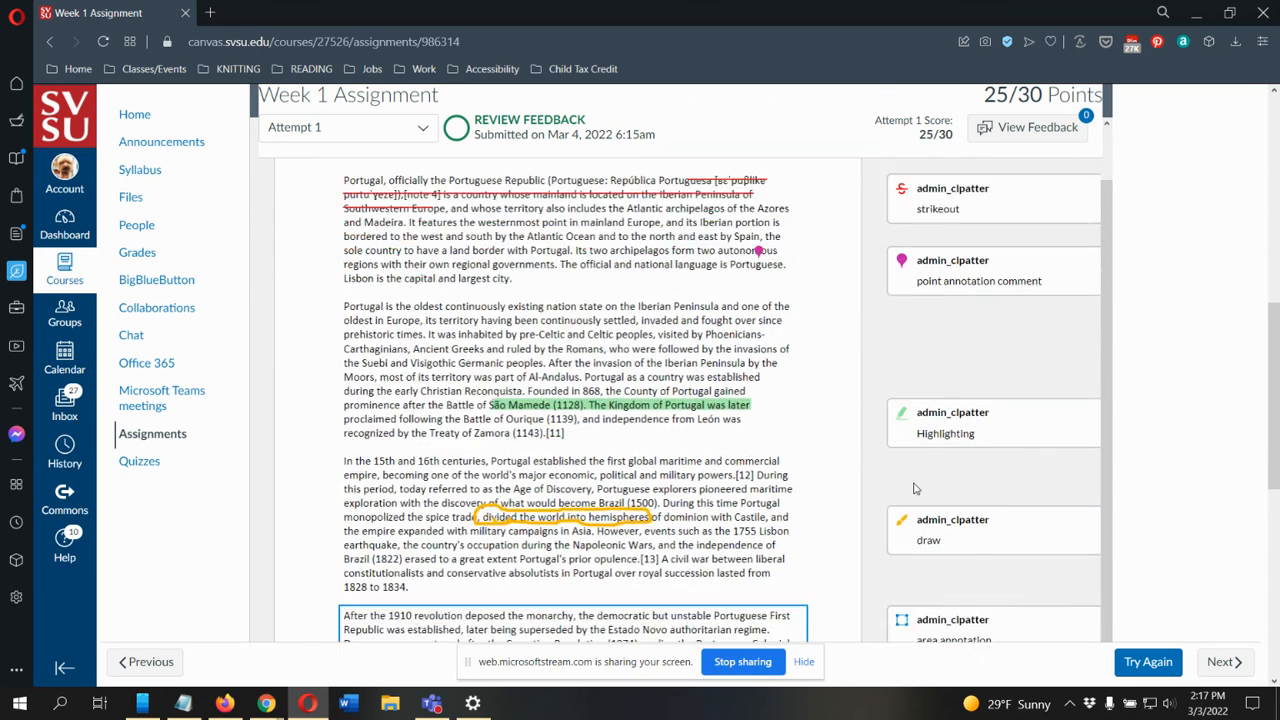
{"action": "scroll", "coordinate": [932, 515], "scroll_direction": "down", "scroll_amount": 2}
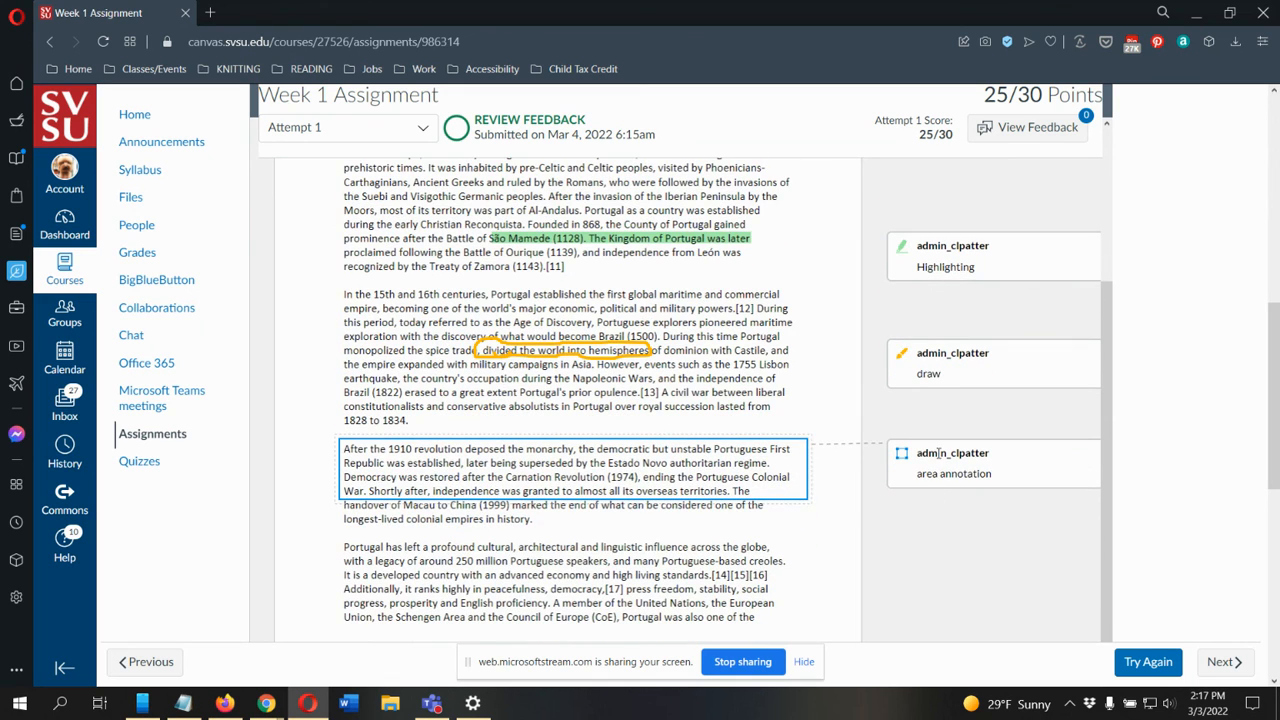
{"action": "scroll", "coordinate": [937, 453], "scroll_direction": "down", "scroll_amount": 3}
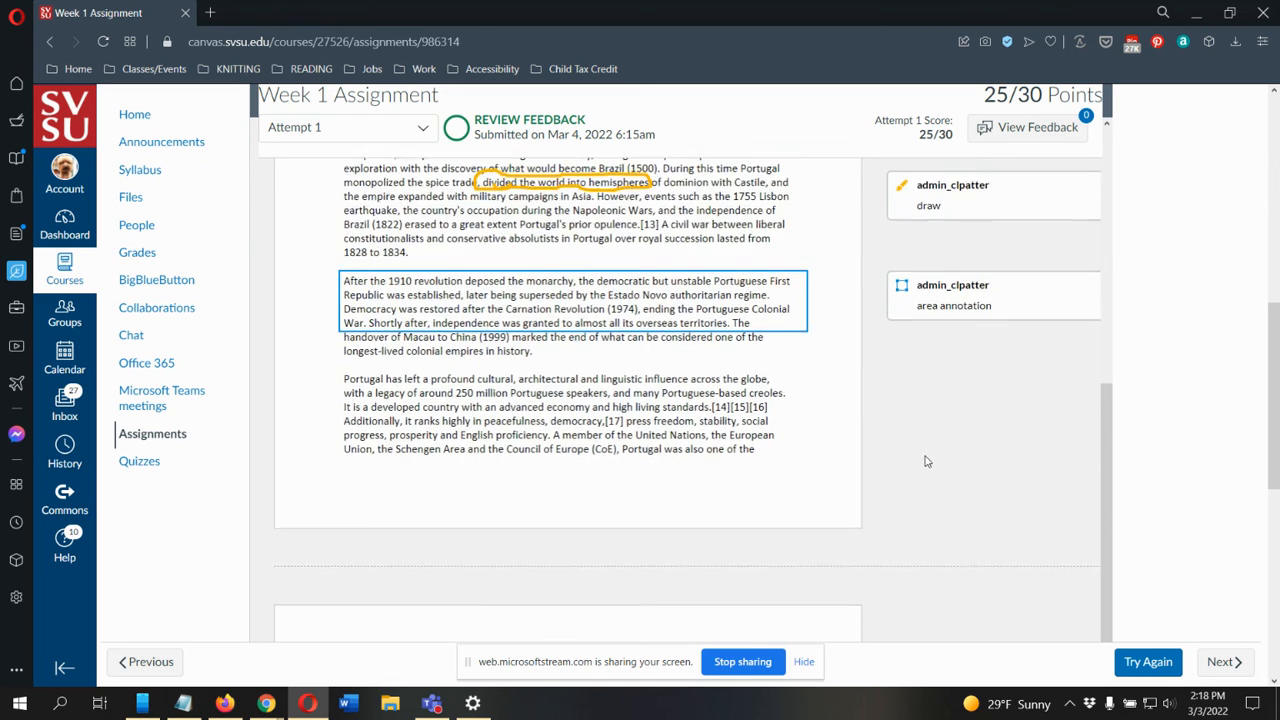